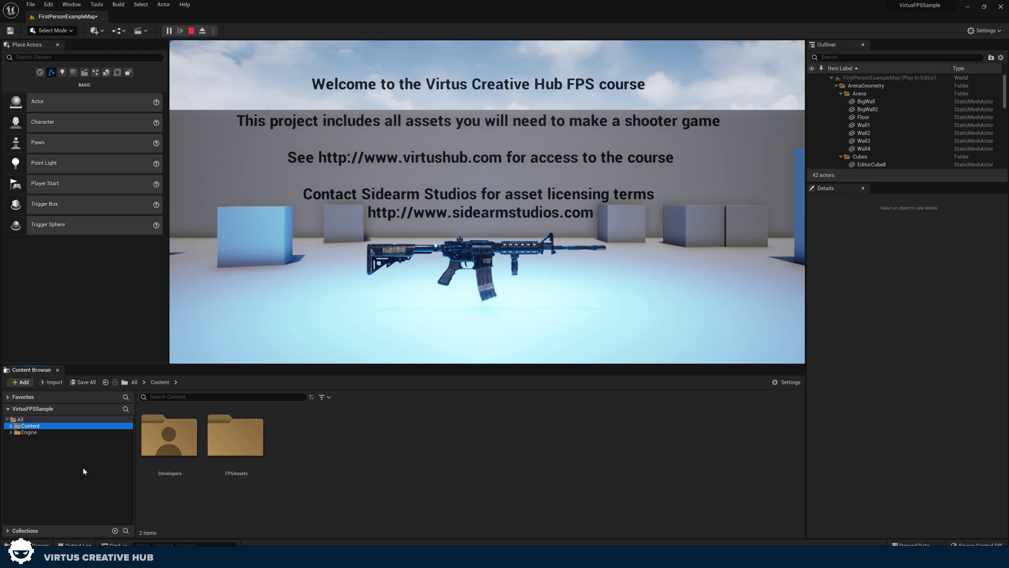
Navigate the Content Browser to Content > FirstPersonBP > Blueprints.
left_click(11, 426)
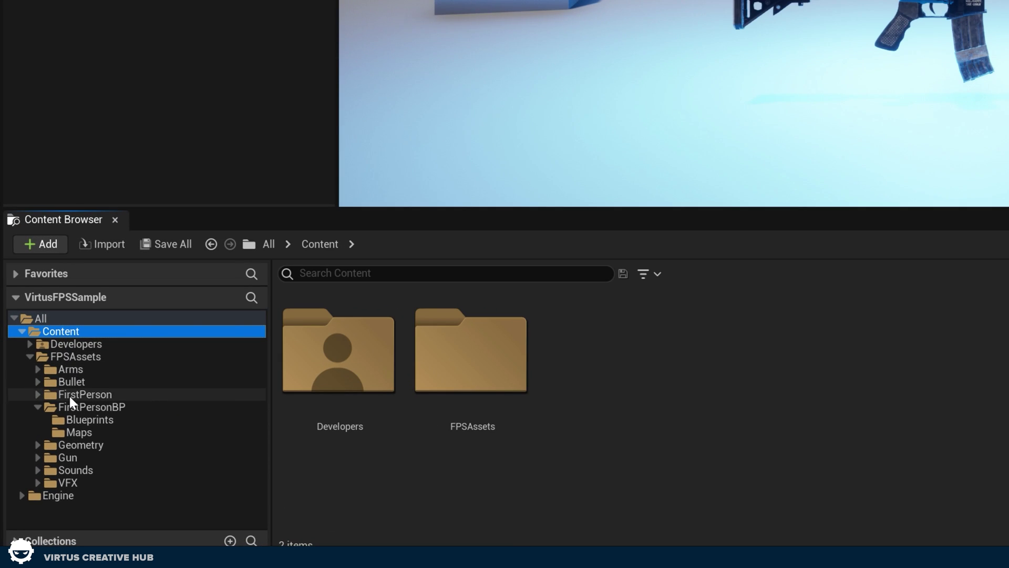
left_click(72, 408)
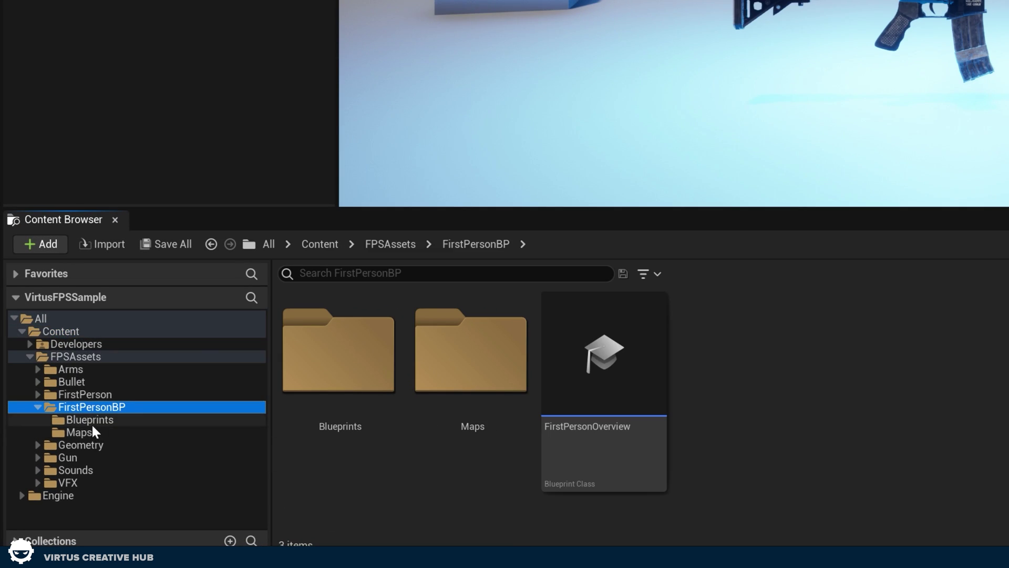
left_click(91, 422)
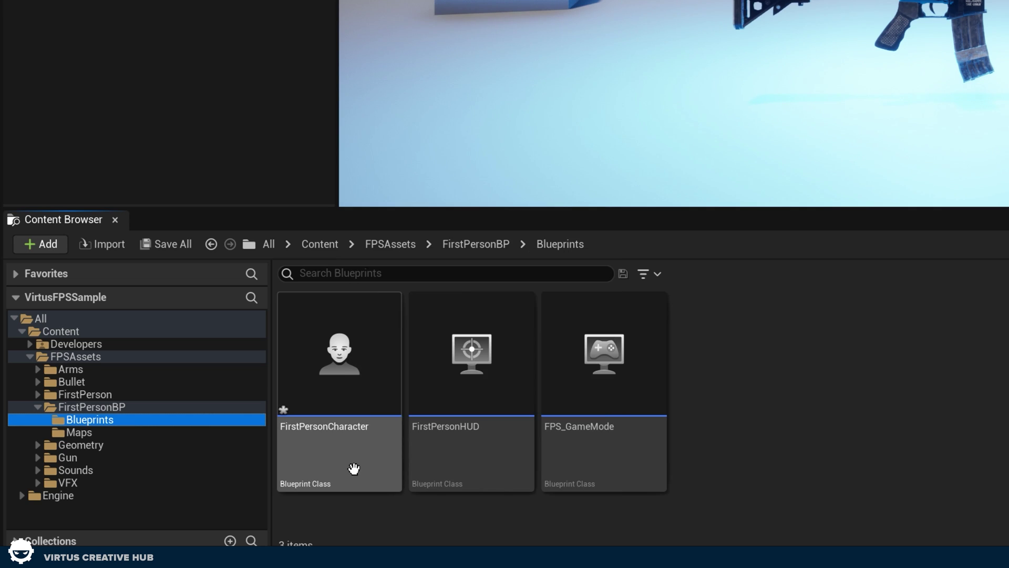
Open FirstPersonCharacter in its Viewport and select the Capsule Component, then FirstPersonCamera.
mouse_move(350, 476)
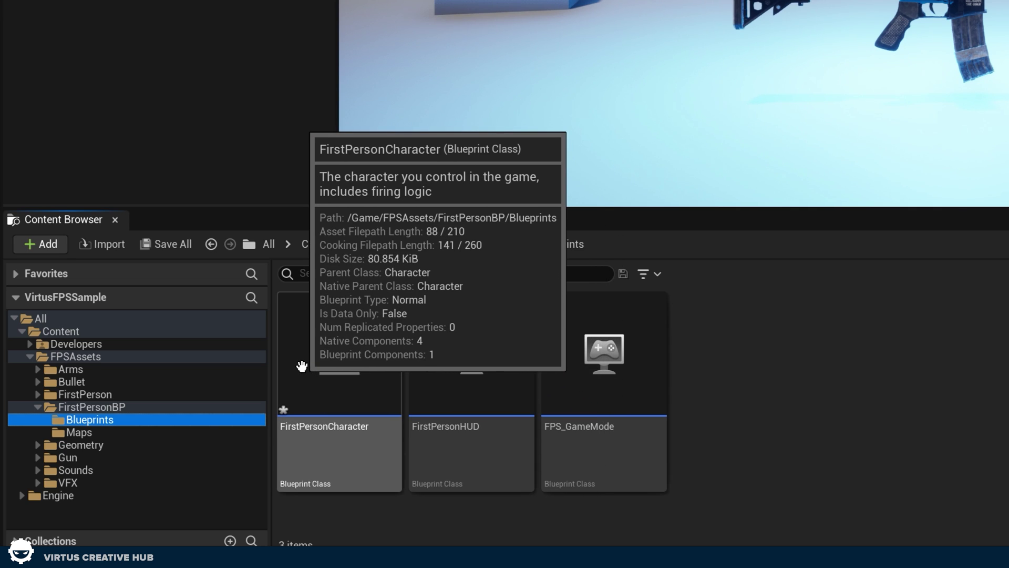
double_click(301, 367)
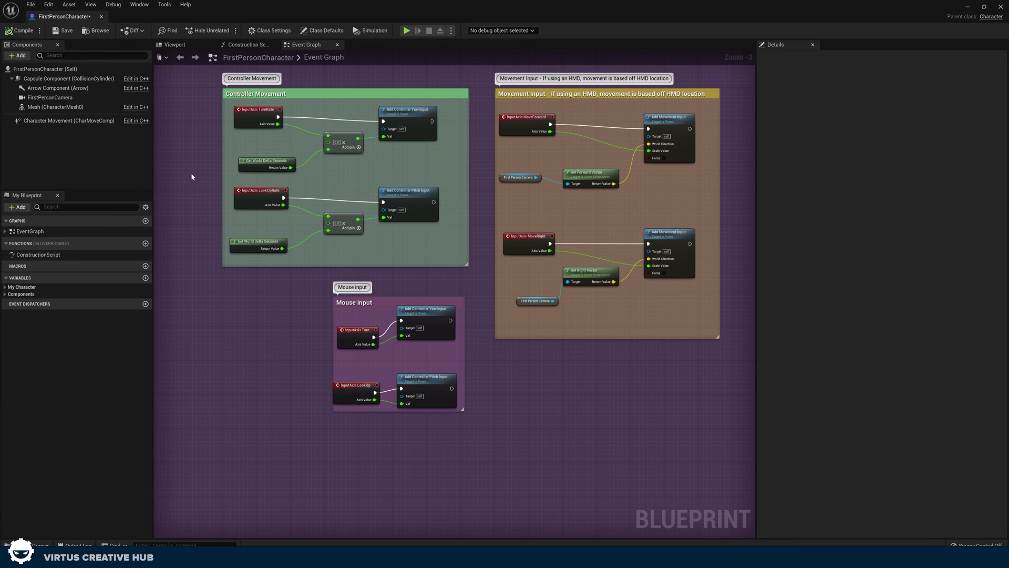
left_click(173, 45)
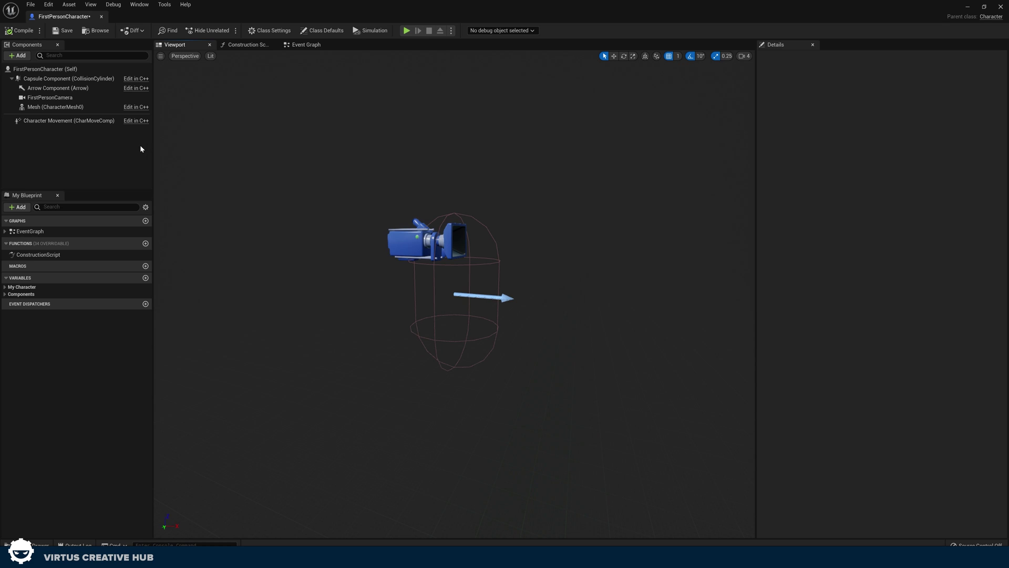
mouse_move(34, 112)
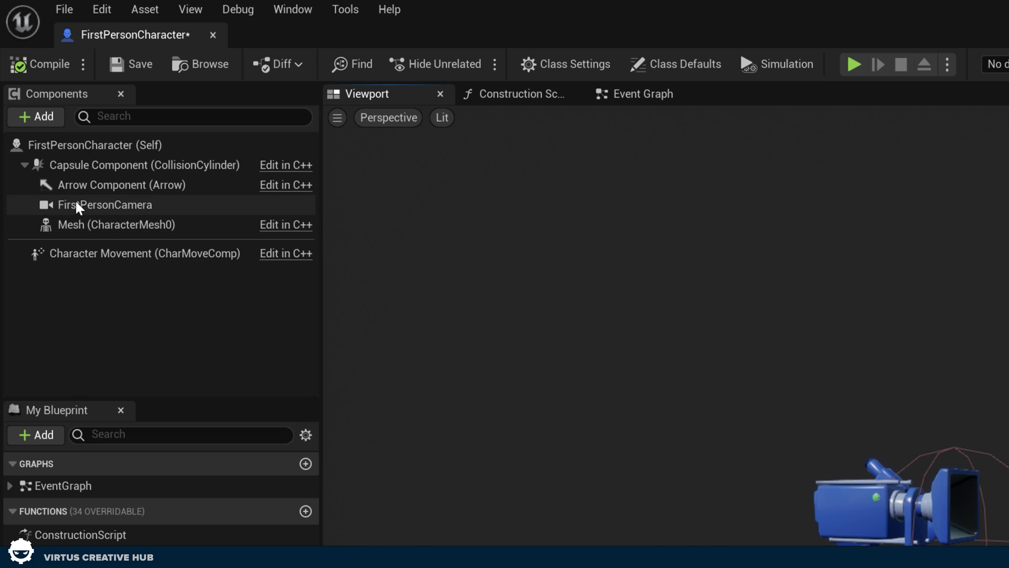
left_click(77, 167)
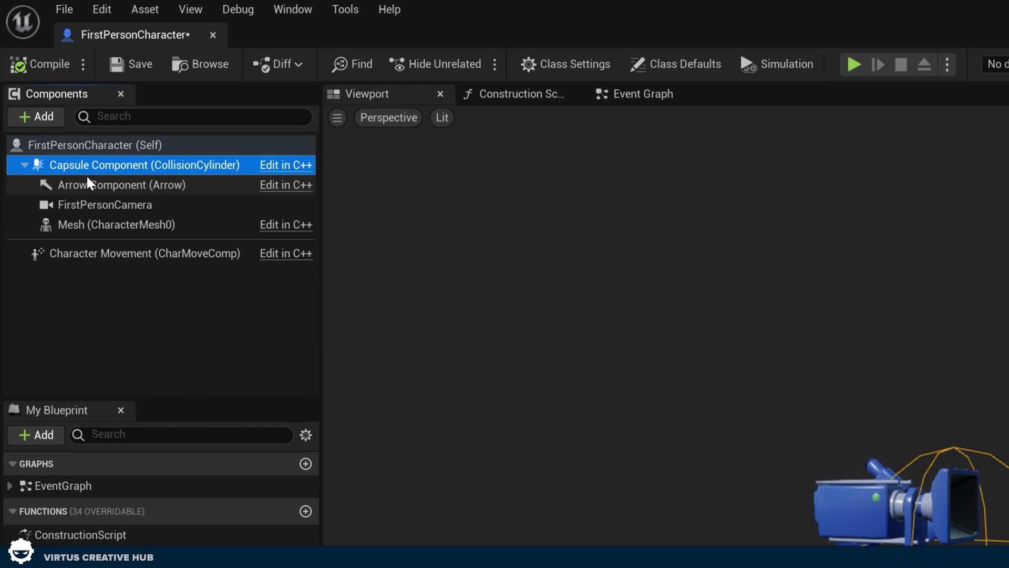
left_click(92, 205)
mouse_move(88, 265)
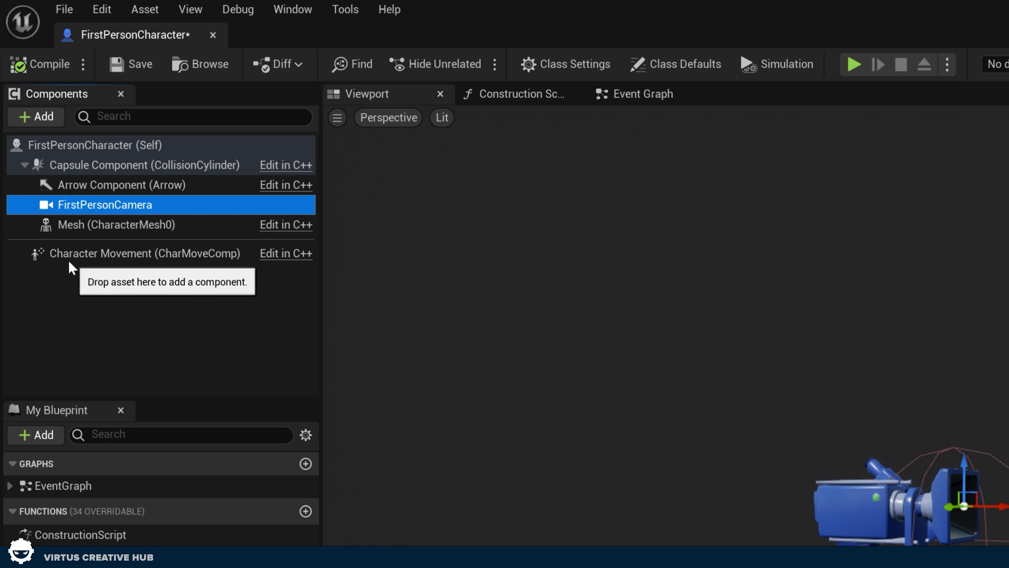
Add a Skeletal Mesh component named FPSArms under the FirstPersonCamera.
left_click(44, 118)
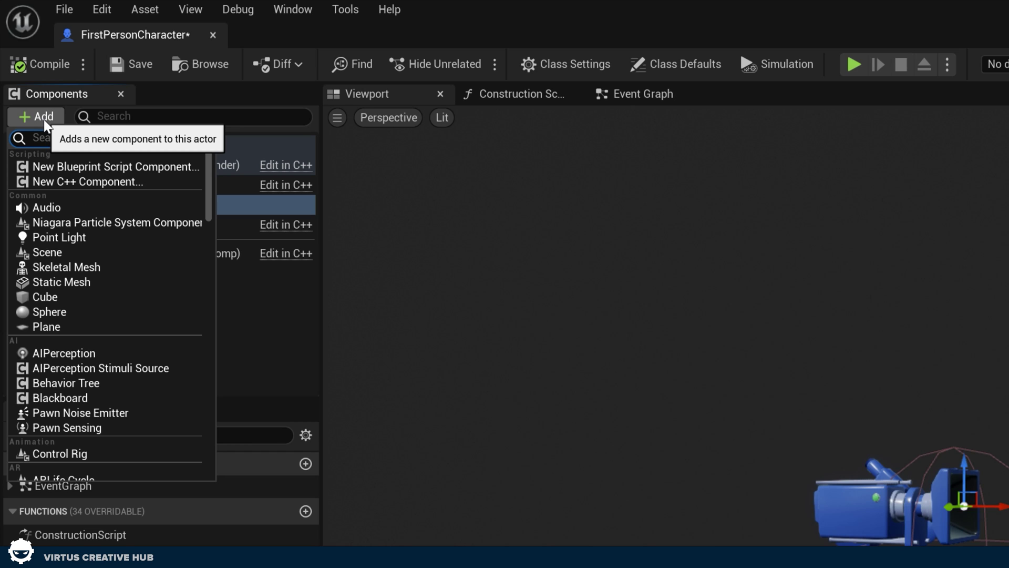
left_click(59, 267)
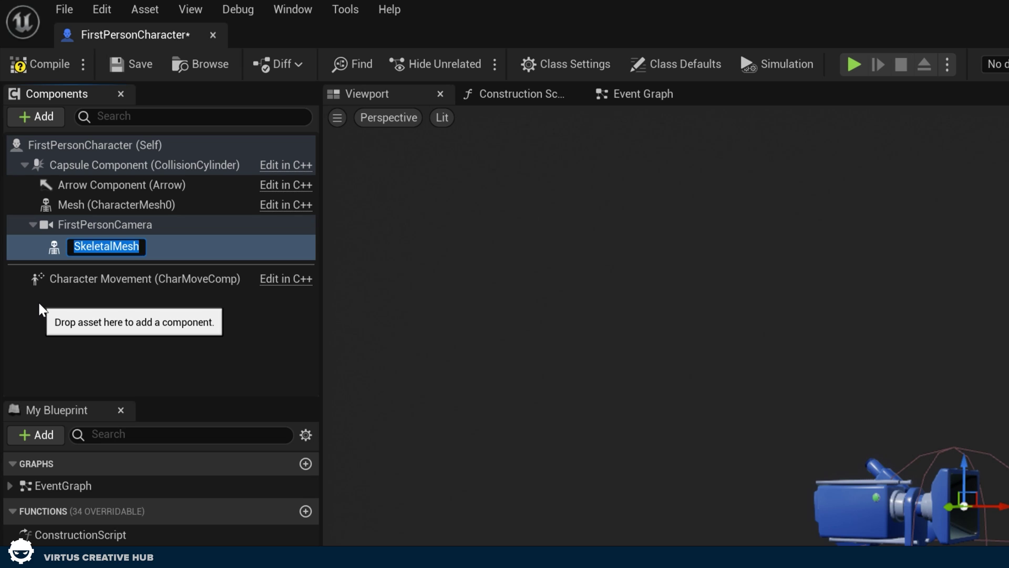
type("FP")
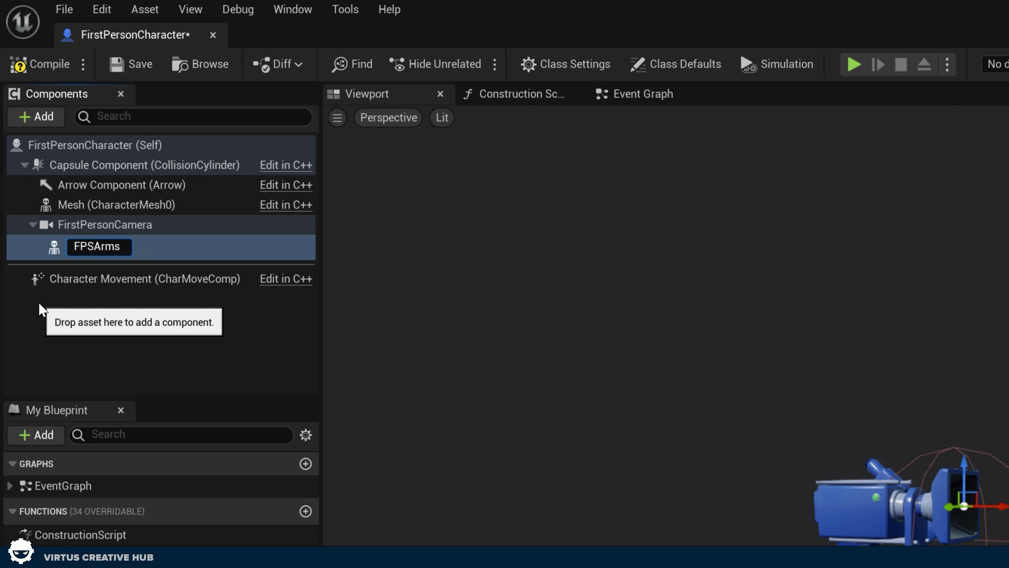
type("SArms")
key("Return")
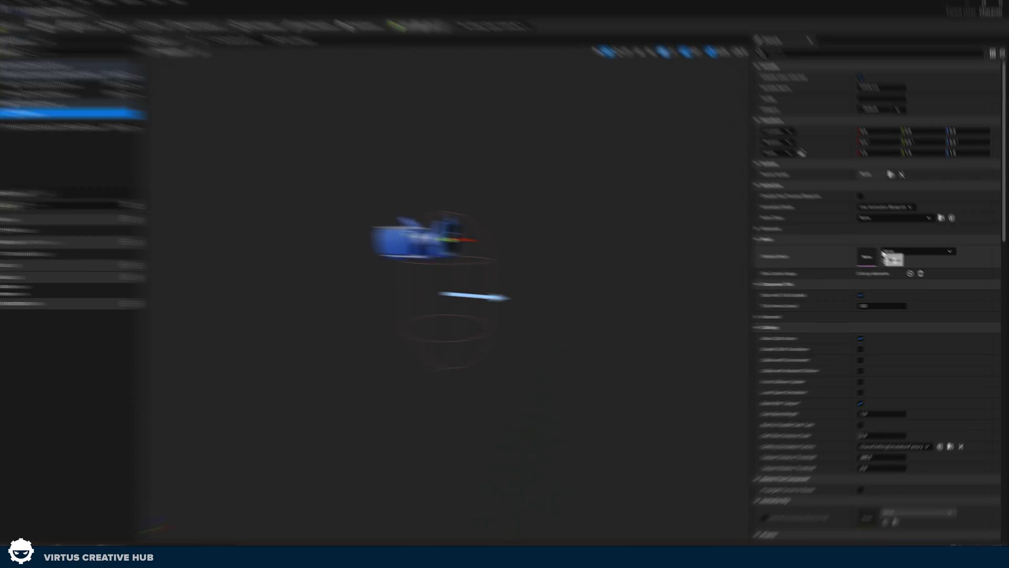
Assign Mesh_Arms as the FPSArms skeletal mesh and frame it in the viewport.
left_click(888, 252)
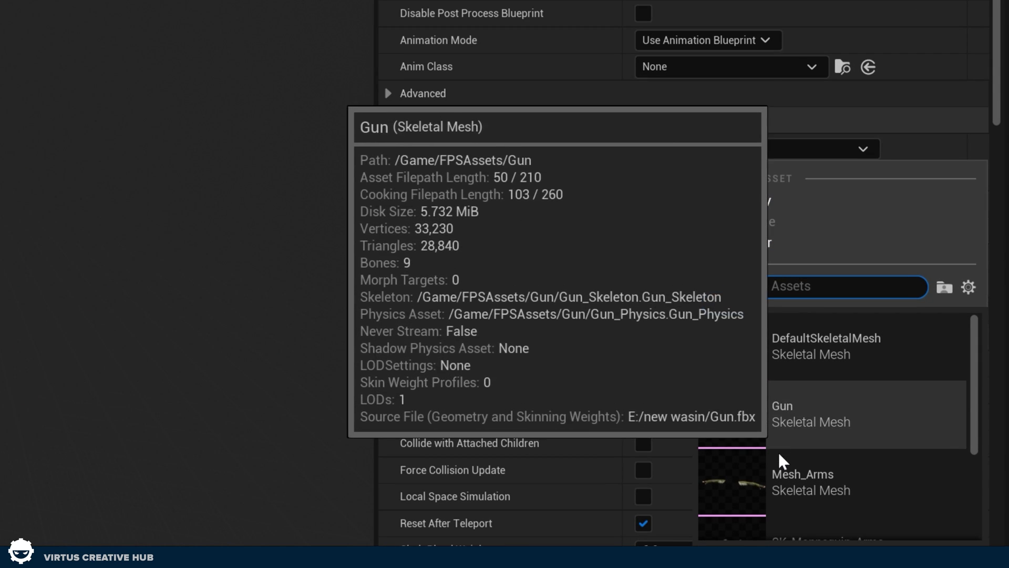
left_click(778, 475)
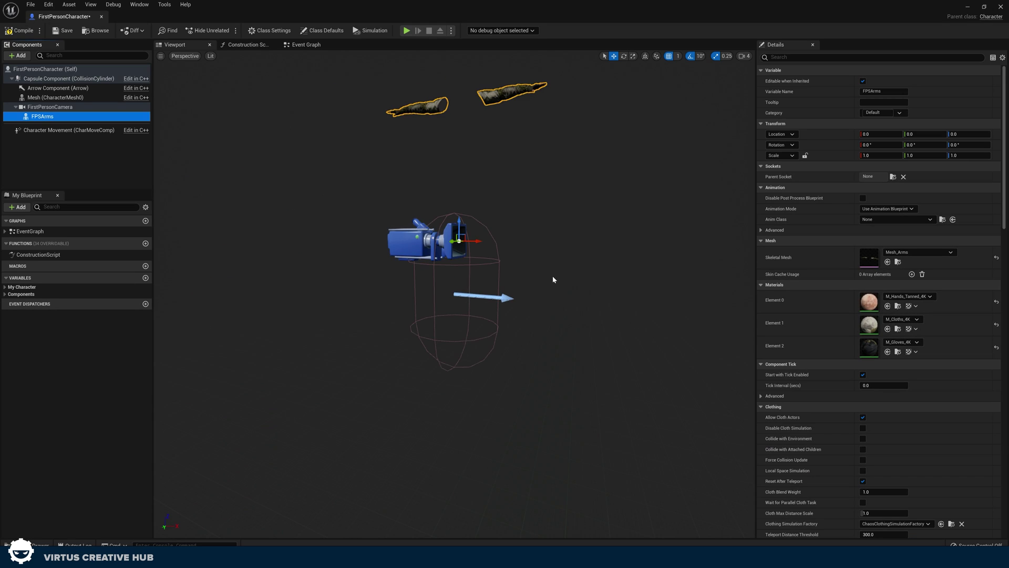
key("f")
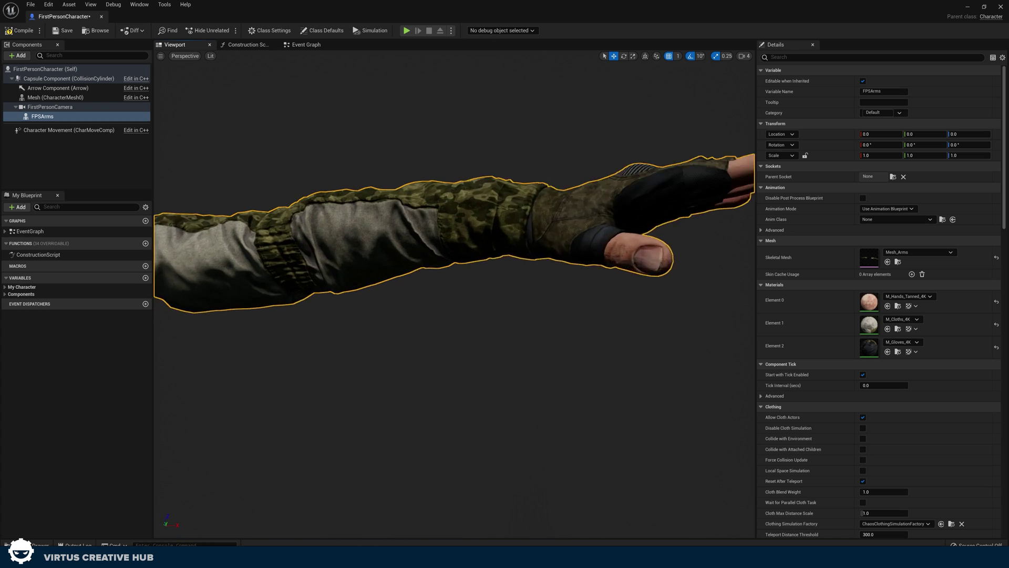
scroll(455, 294, "down", 5)
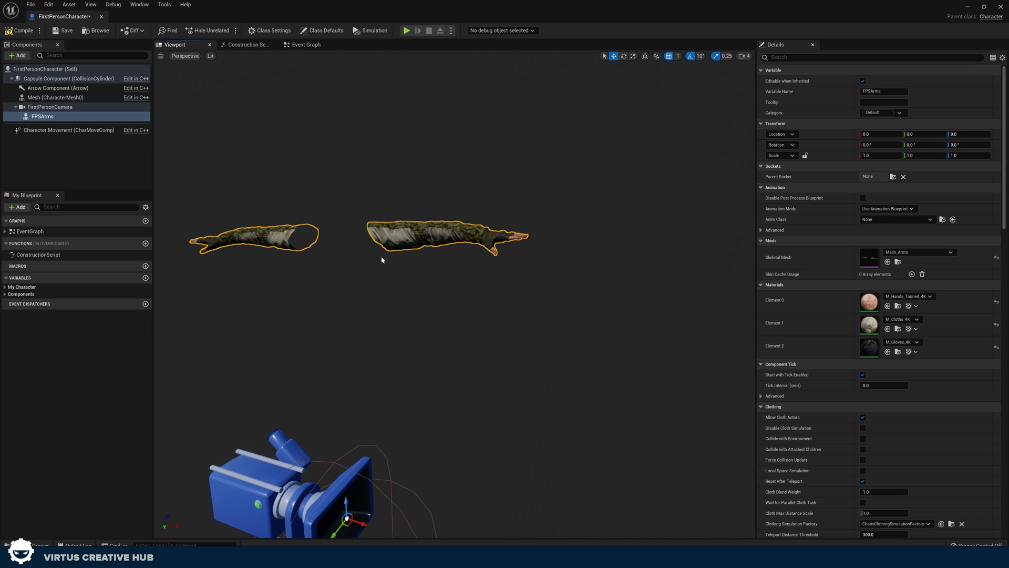
left_click(870, 209)
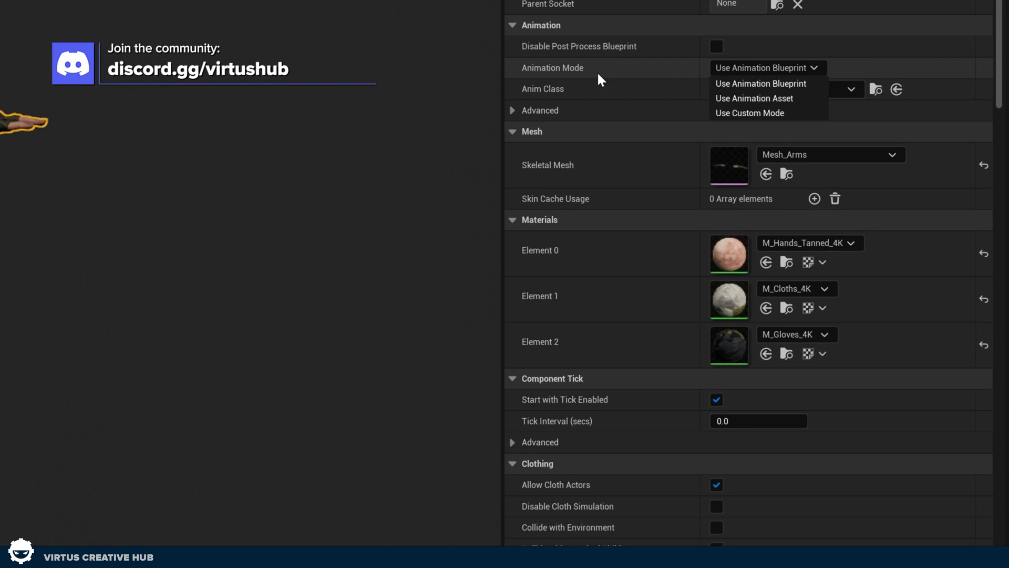
Set FPSArms Animation Mode to Use Animation Asset with Arms_idle as Anim to Play.
left_click(755, 99)
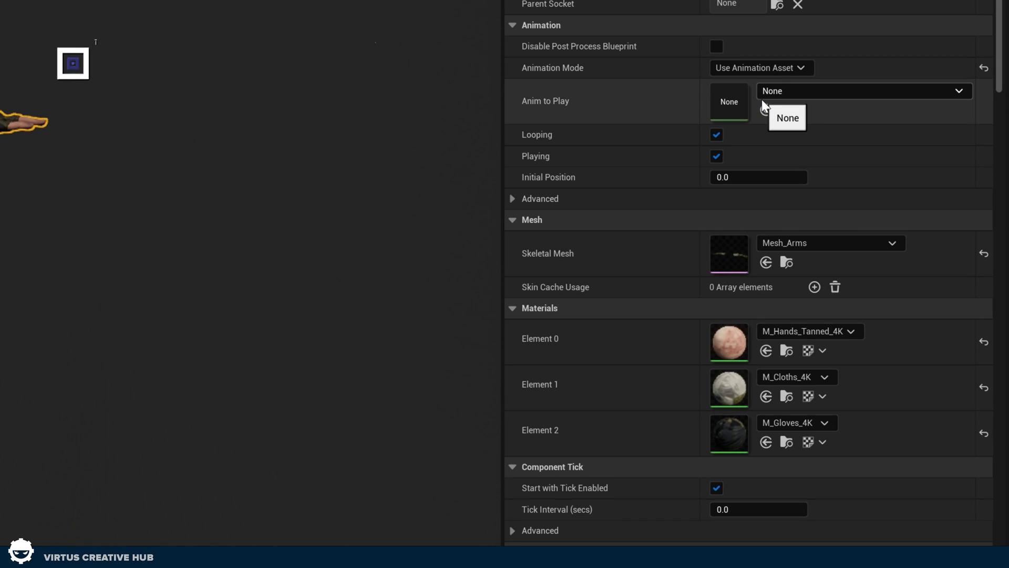
left_click(773, 93)
mouse_move(933, 462)
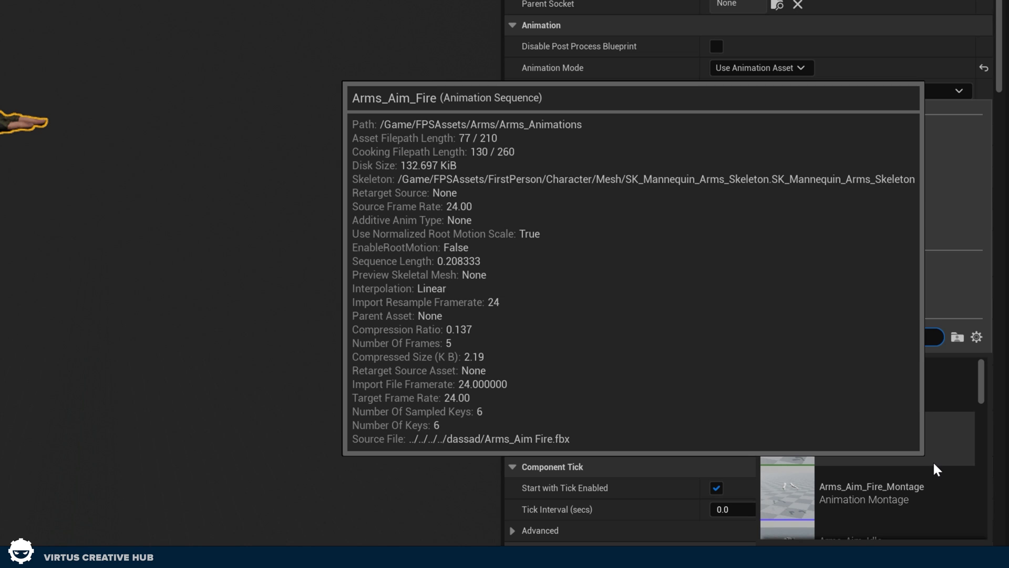
type("idle")
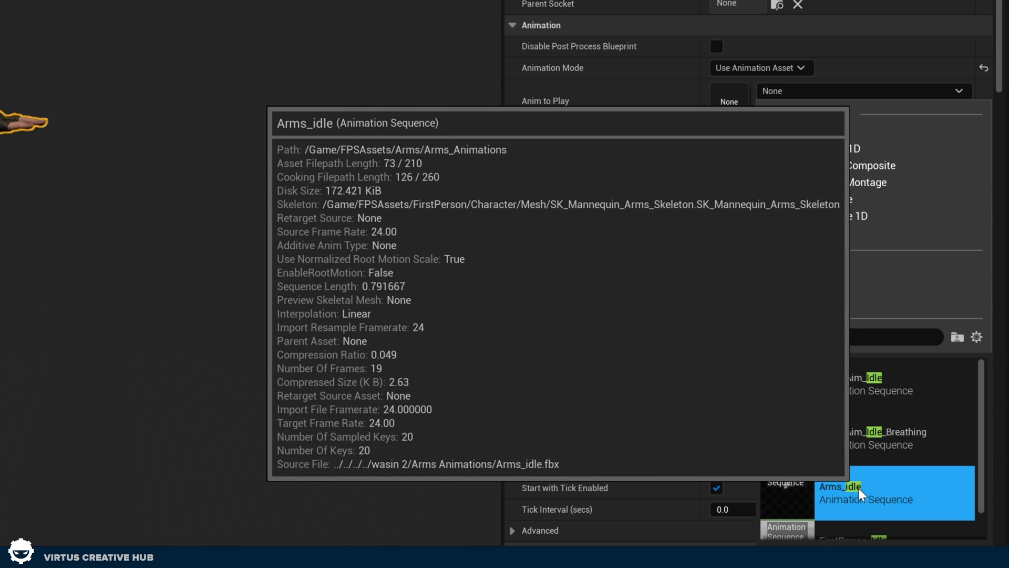
left_click(858, 488)
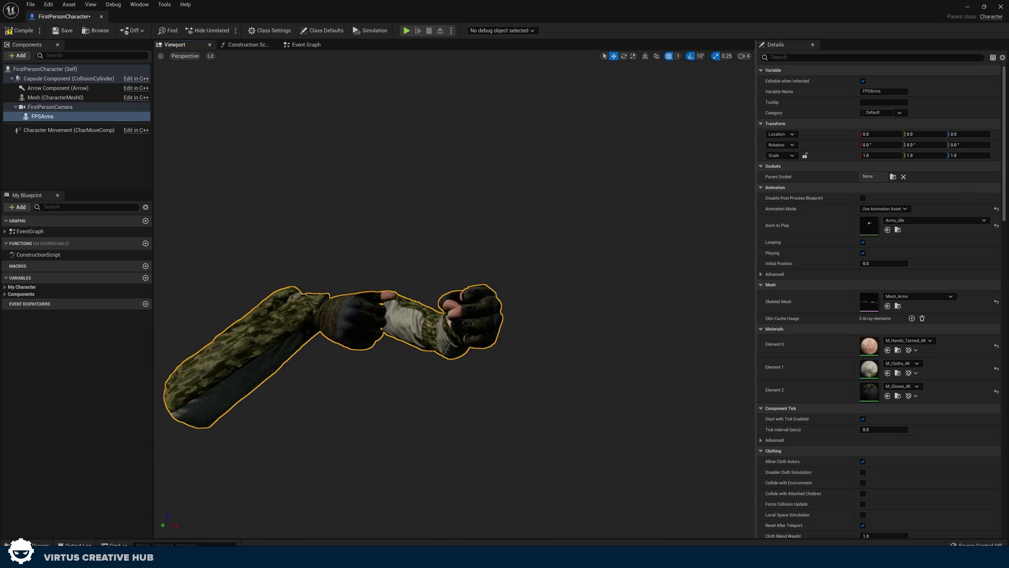
right_click_drag(399, 300, 398, 300)
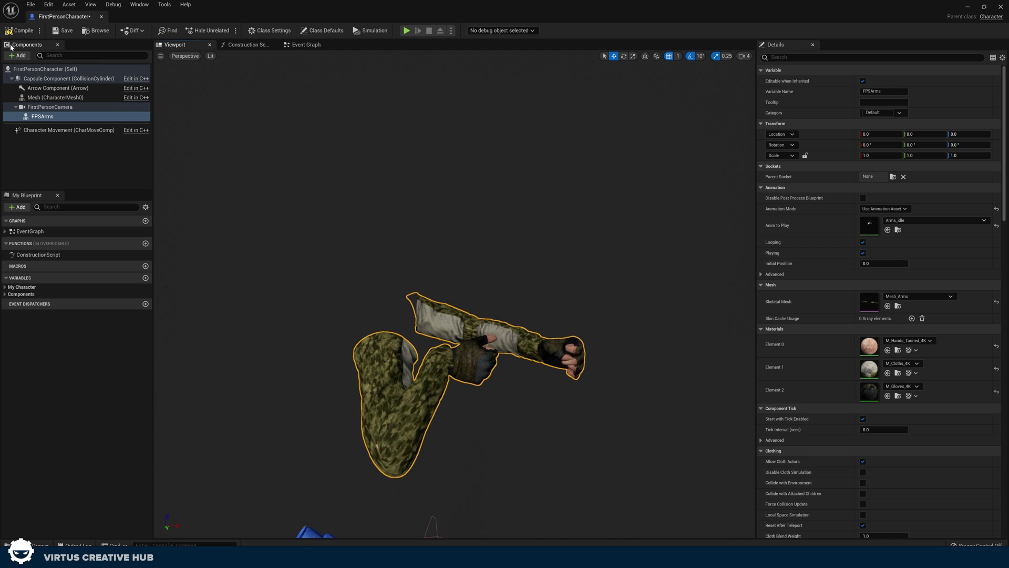
Close the character tab, then create and open an Actor Blueprint called M4A1_Gun.
left_click(101, 16)
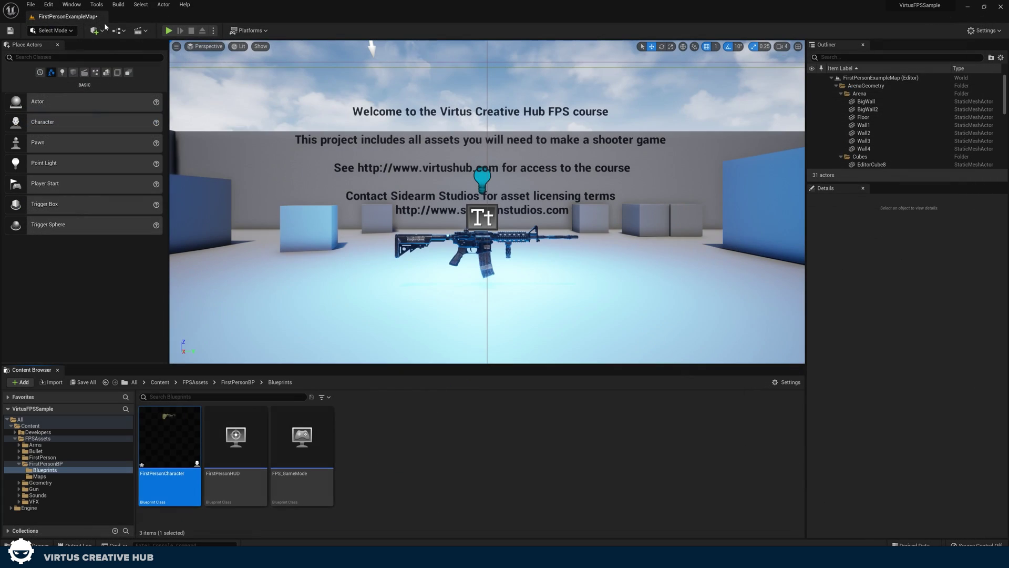
right_click(366, 462)
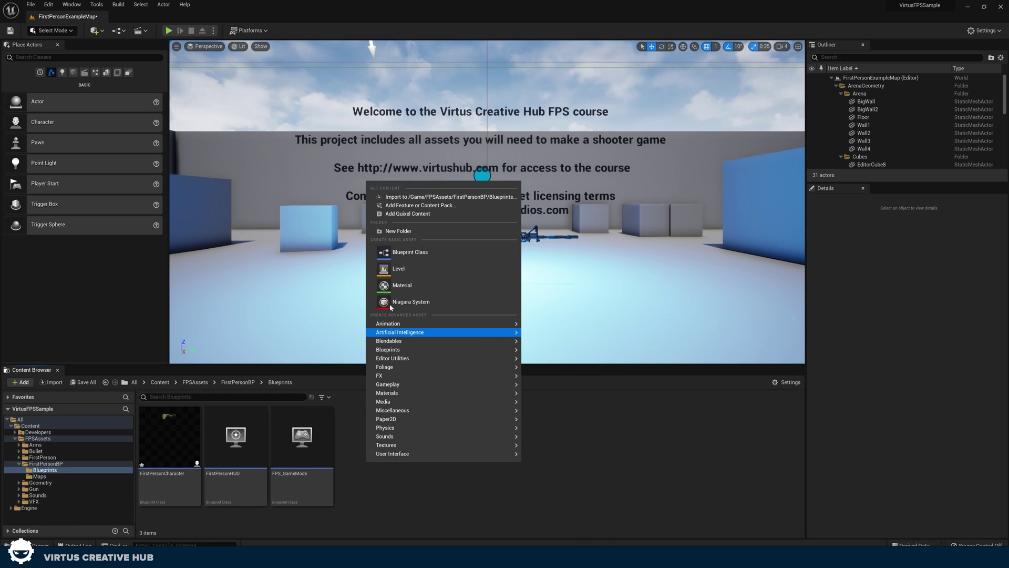
mouse_move(389, 335)
left_click(563, 354)
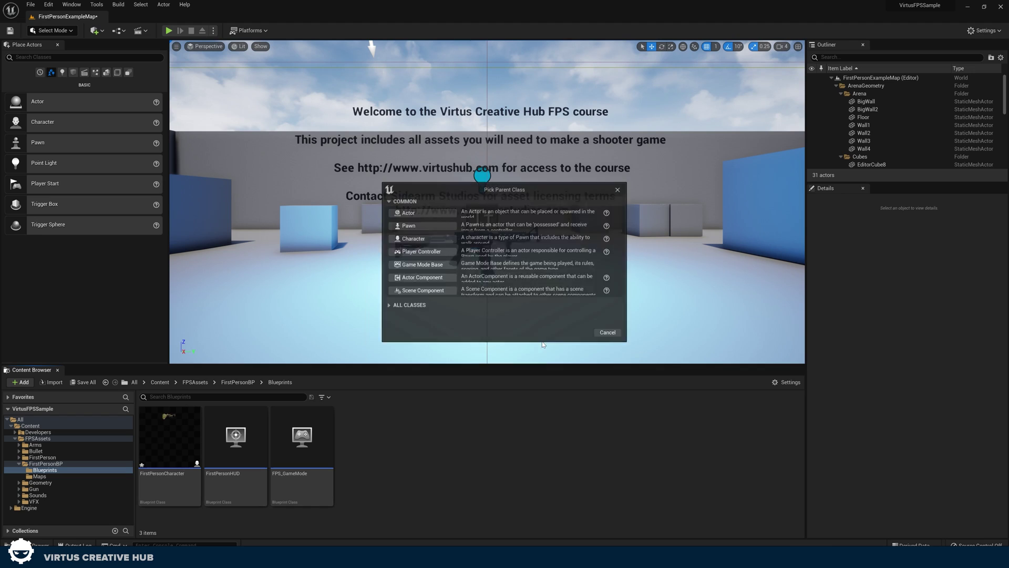
left_click(420, 215)
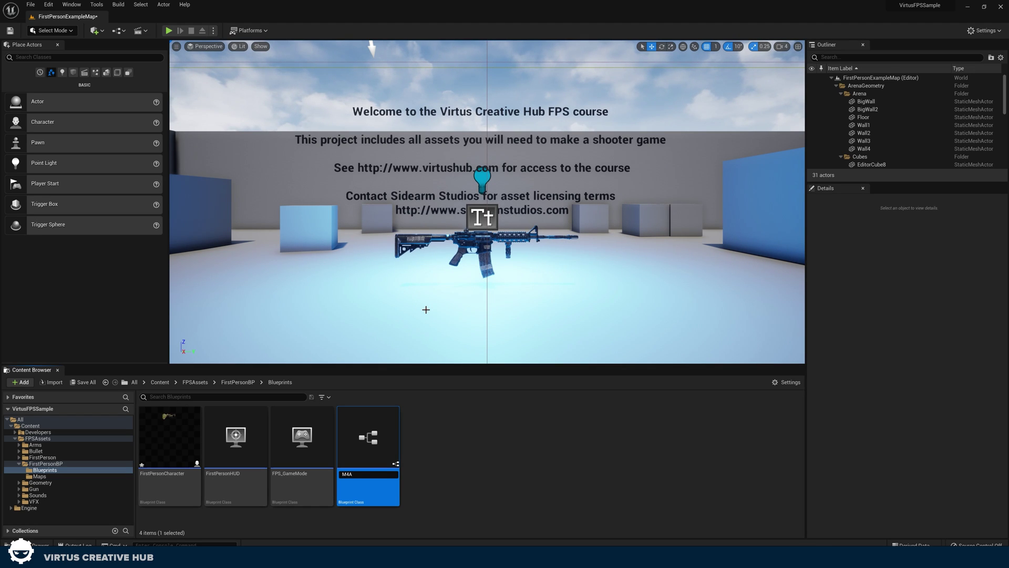
key("Return")
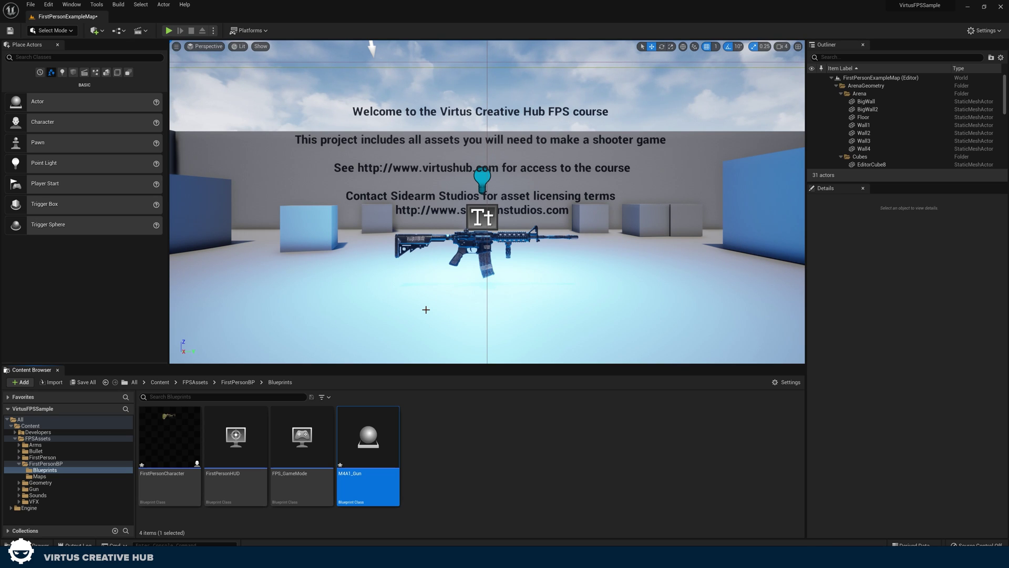
double_click(366, 457)
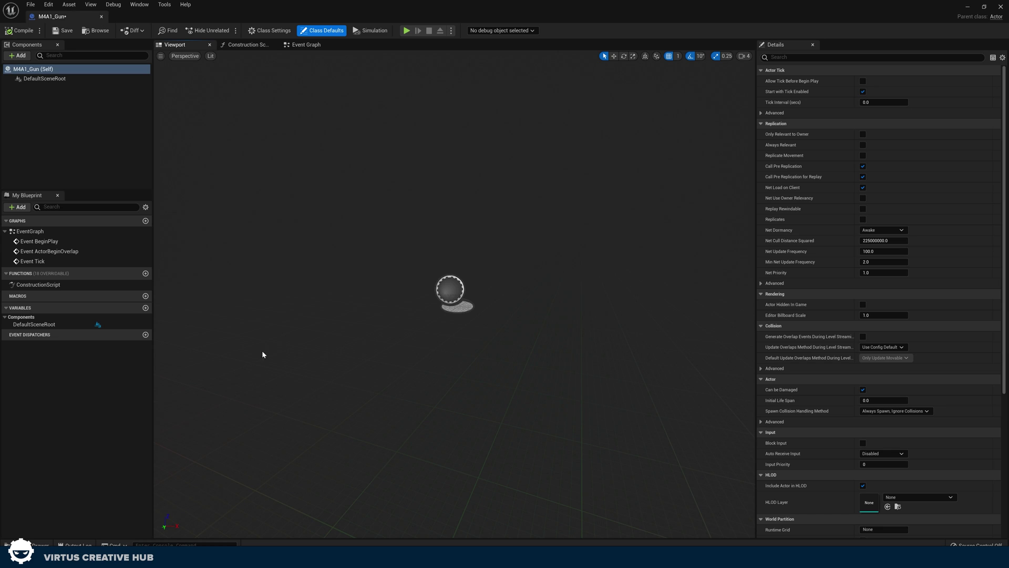
Add a Gun_Model skeletal mesh component to M4A1_Gun using the Gun mesh, framed in view.
left_click(20, 56)
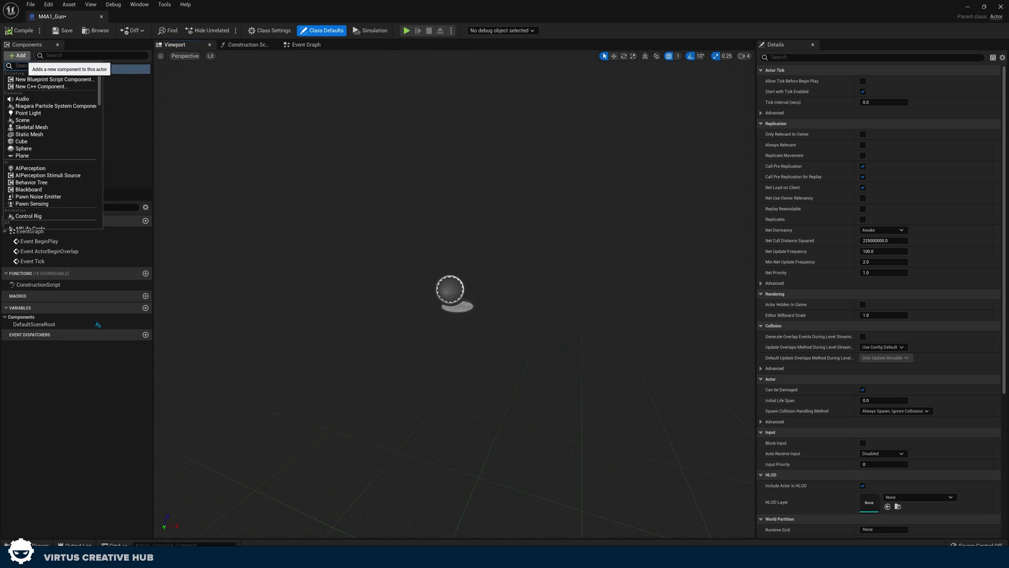
left_click(33, 129)
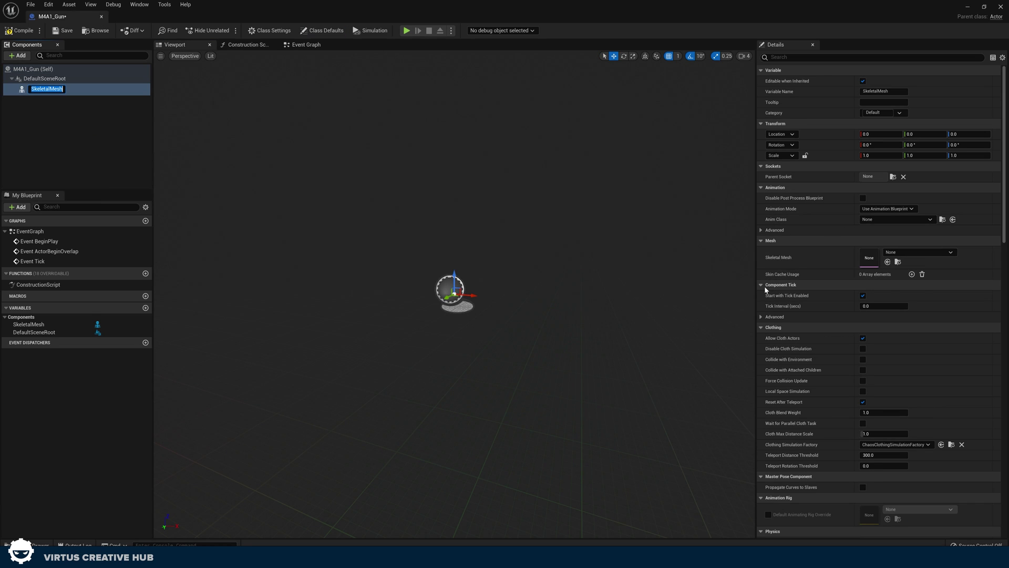
type("Gun_Model")
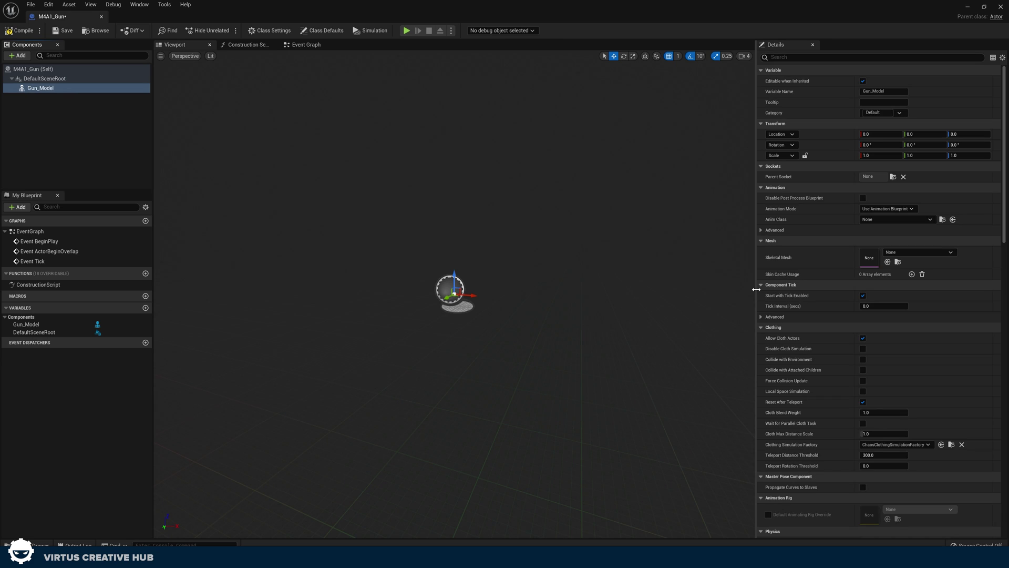
left_click(902, 254)
left_click(922, 352)
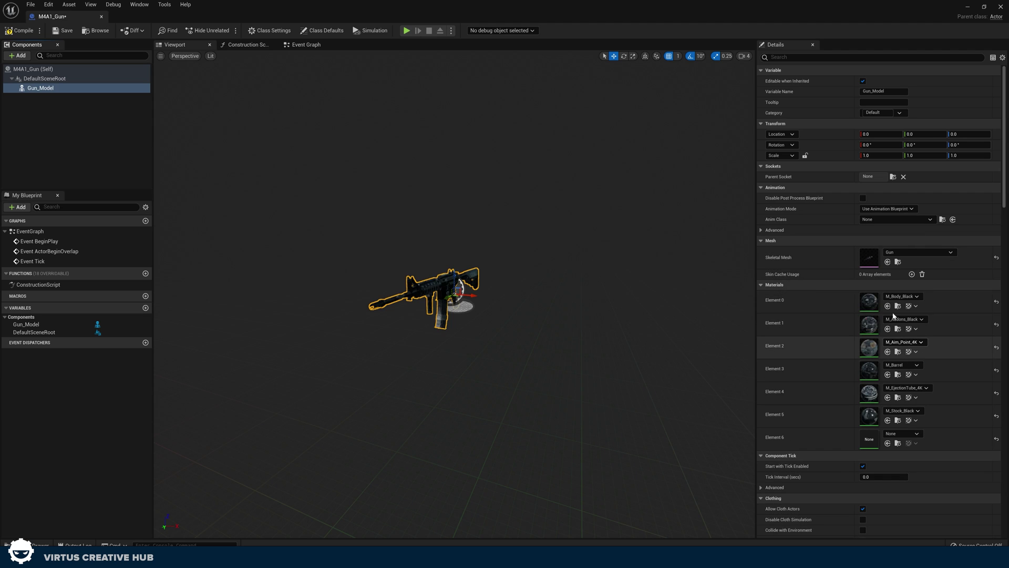
key("f")
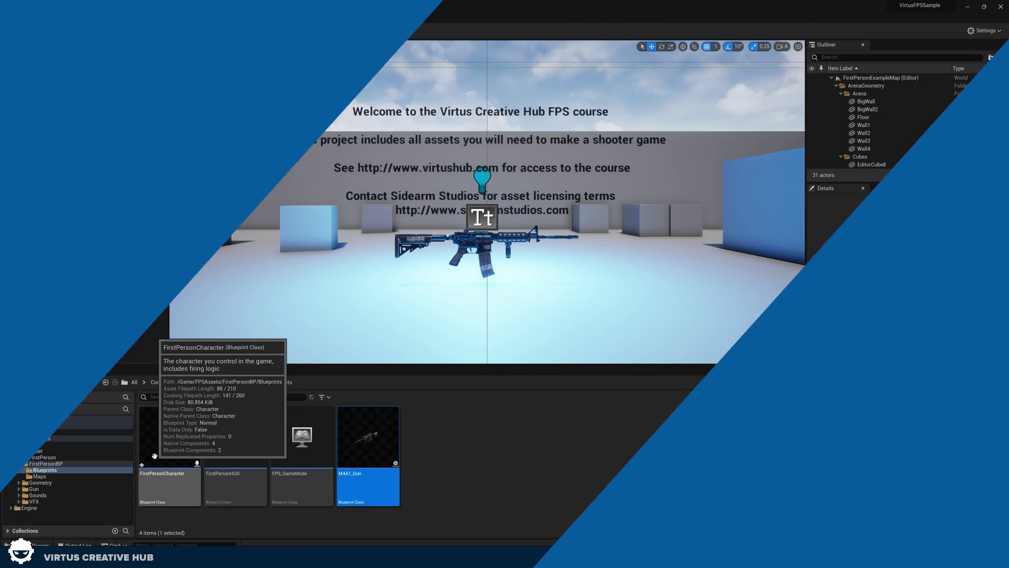
Reopen FirstPersonCharacter's Viewport and drag the M4A1_Gun Blueprint into its Components panel.
double_click(154, 455)
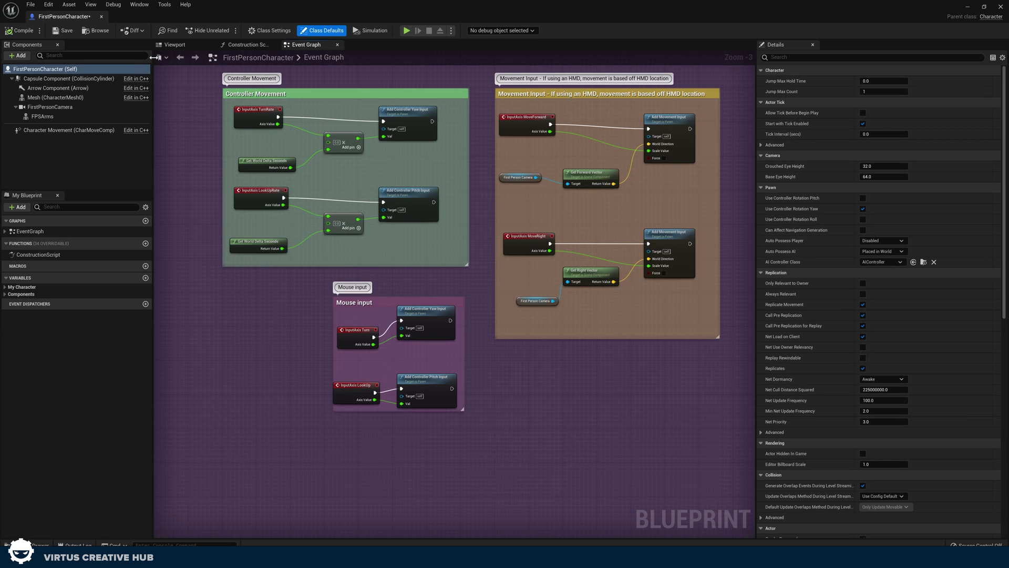
left_click(175, 45)
mouse_move(387, 261)
right_mouse_down()
mouse_move(388, 234)
mouse_move(388, 261)
right_mouse_up()
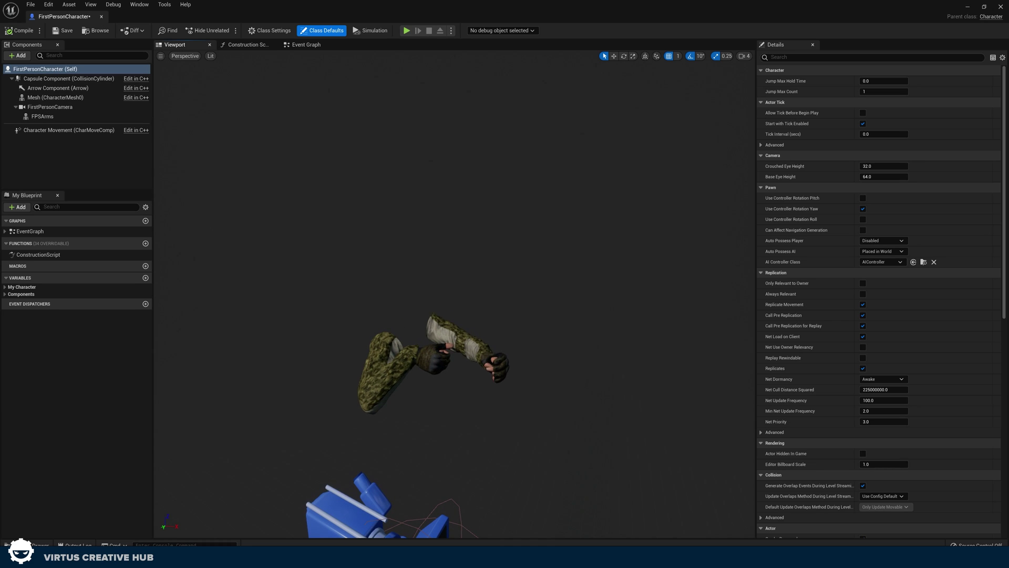
double_click(231, 9)
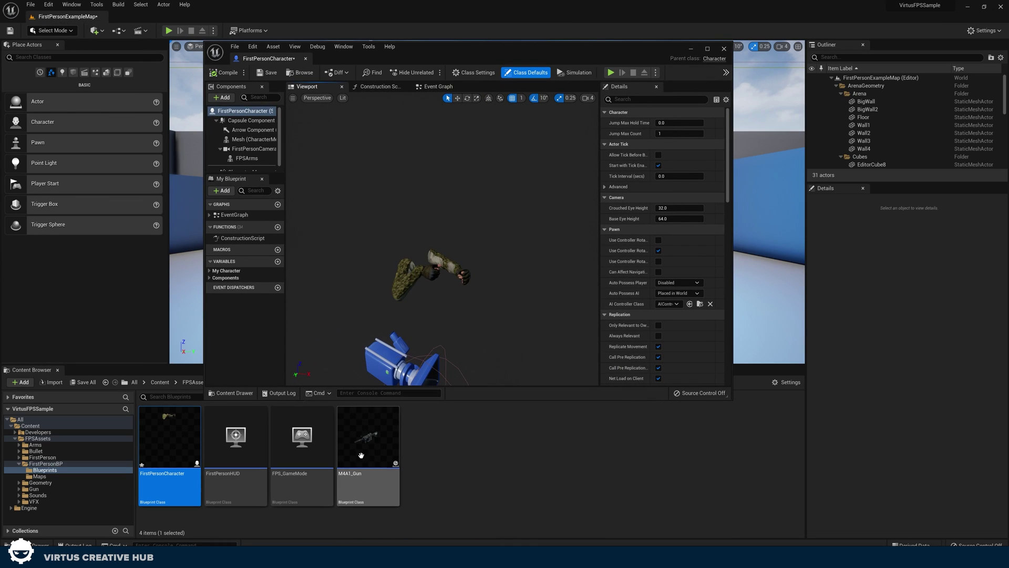
left_click(339, 467)
left_click_drag(374, 457, 251, 148)
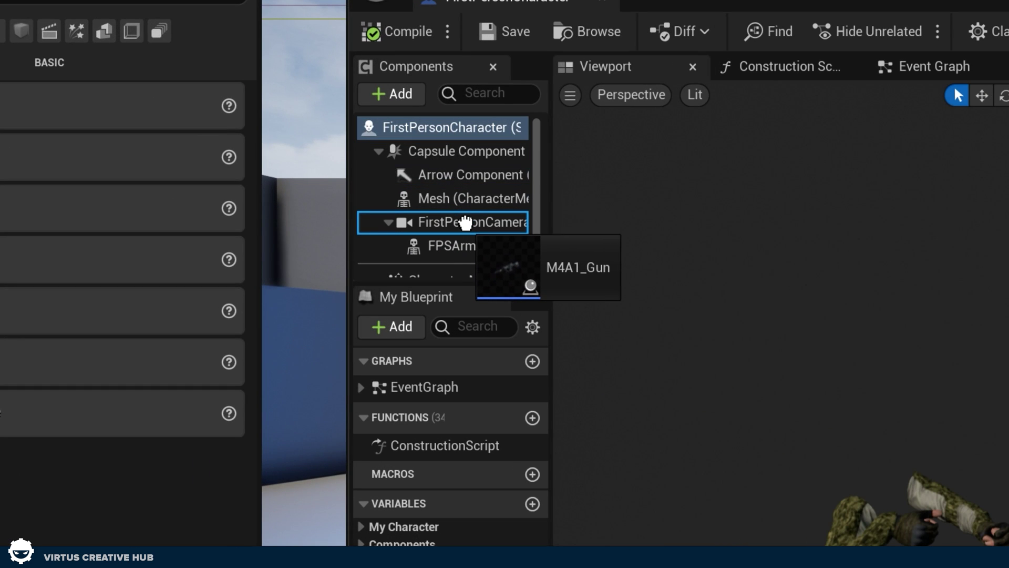
left_click_drag(465, 222, 479, 245)
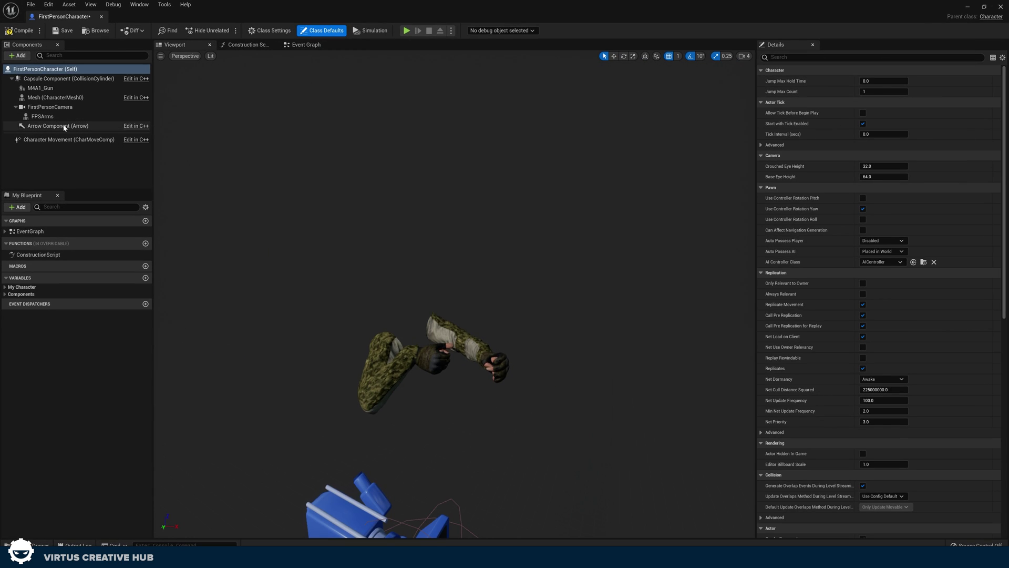
Parent M4A1_Gun under FPSArms and set its Parent Socket to GripPoint.
left_click(41, 88)
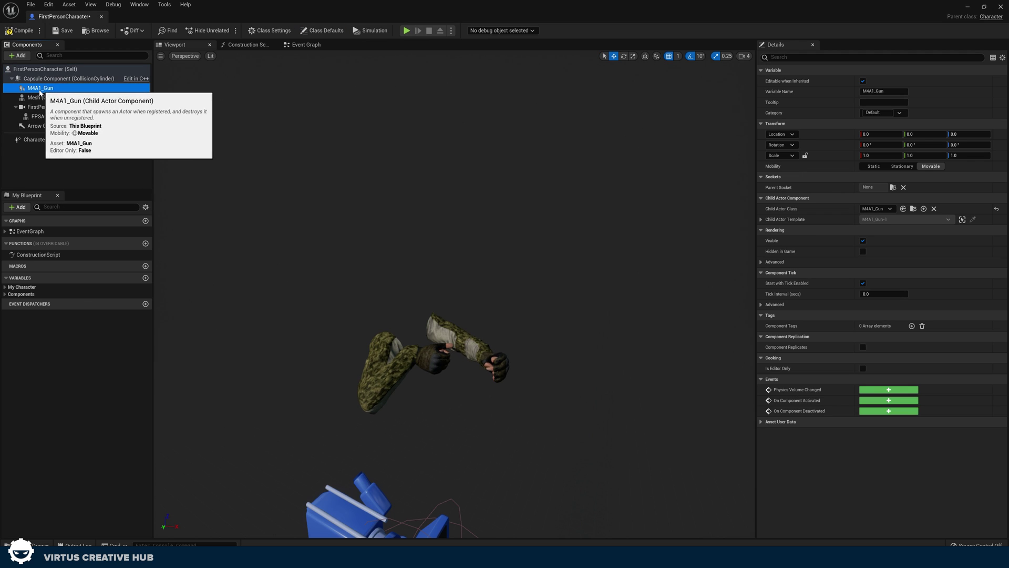
key("f")
left_click_drag(257, 208, 257, 207)
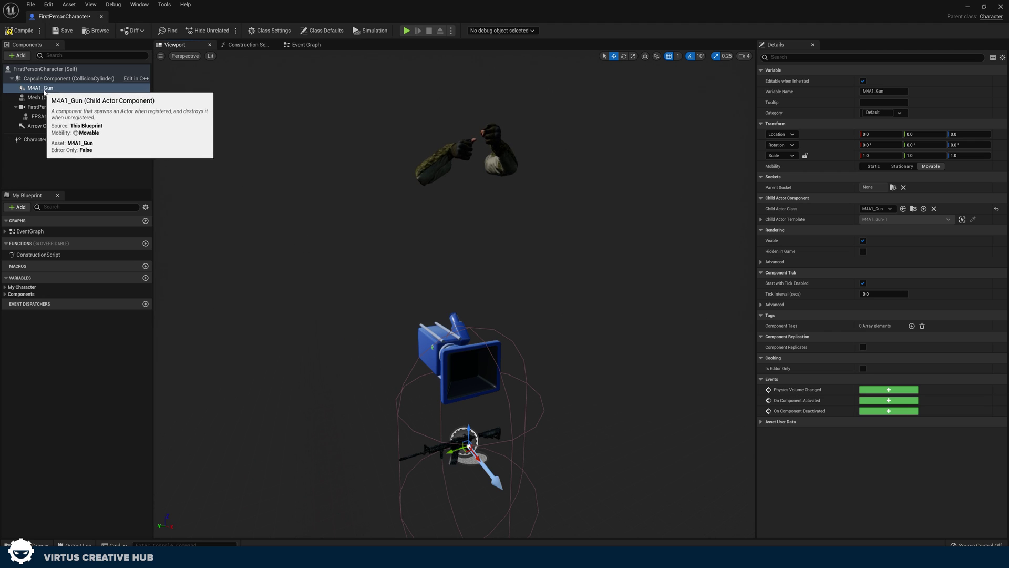
left_click_drag(42, 92, 46, 117)
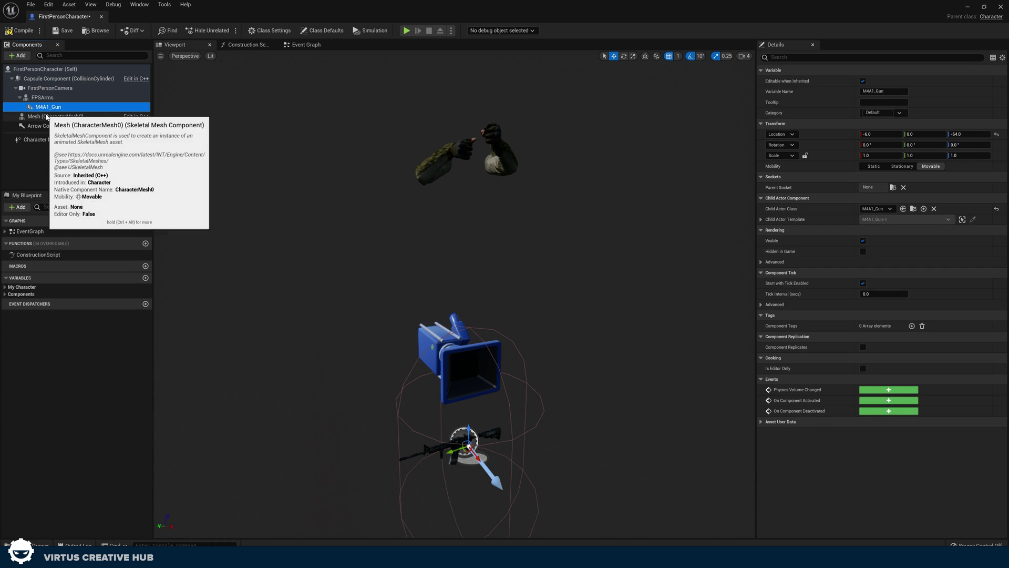
left_click(892, 188)
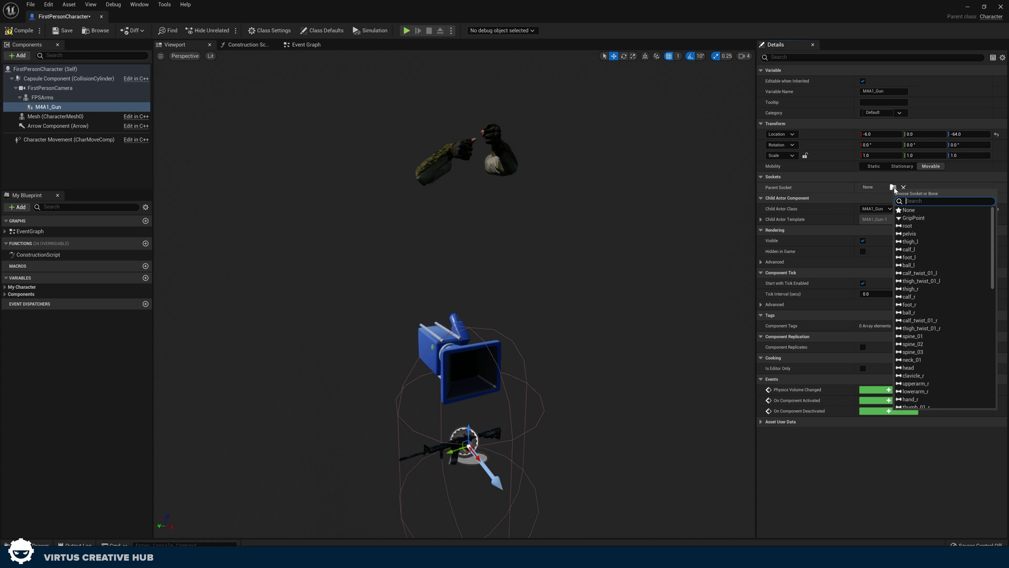
left_click(906, 218)
right_click_drag(633, 259, 567, 314)
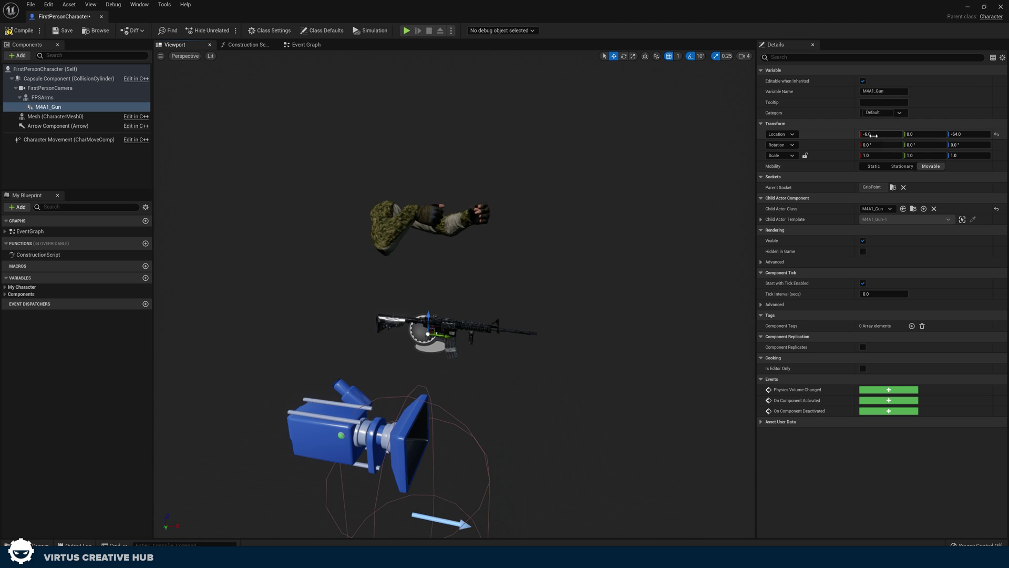
Set M4A1_Gun's Location to 0, 0, 0 and orbit to check the rifle in the hands.
left_click(906, 134)
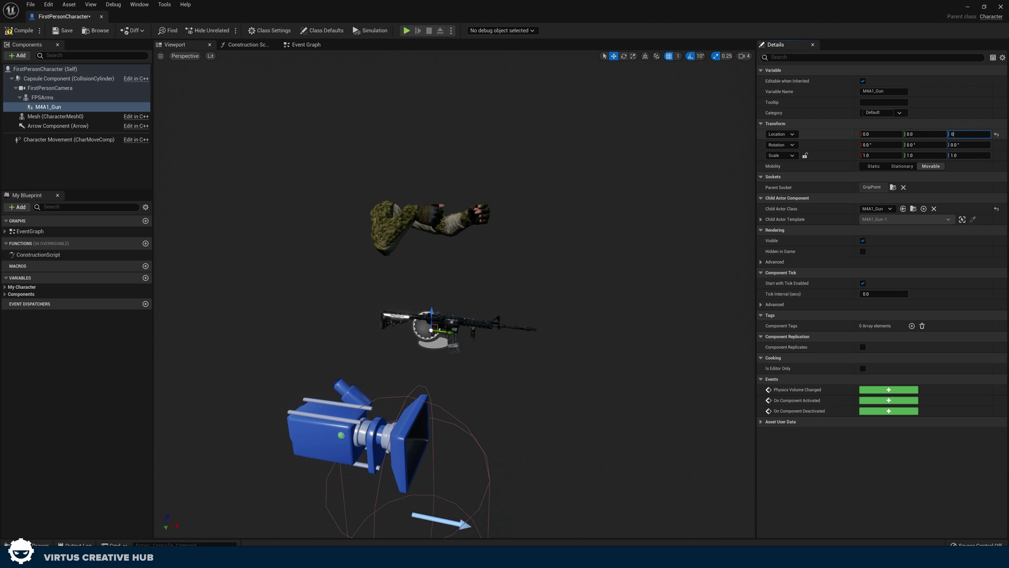
type("0")
key("Return")
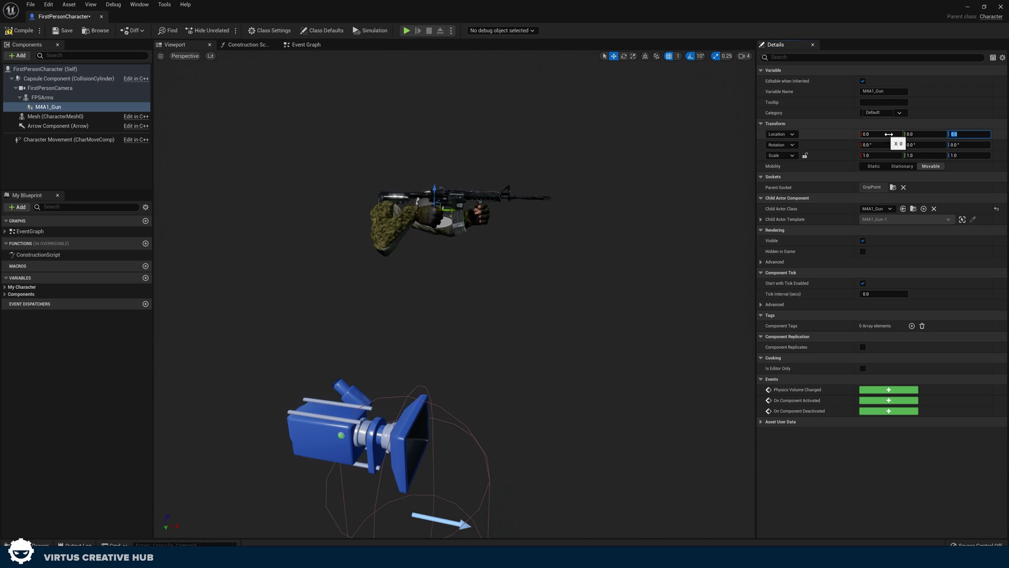
key("f")
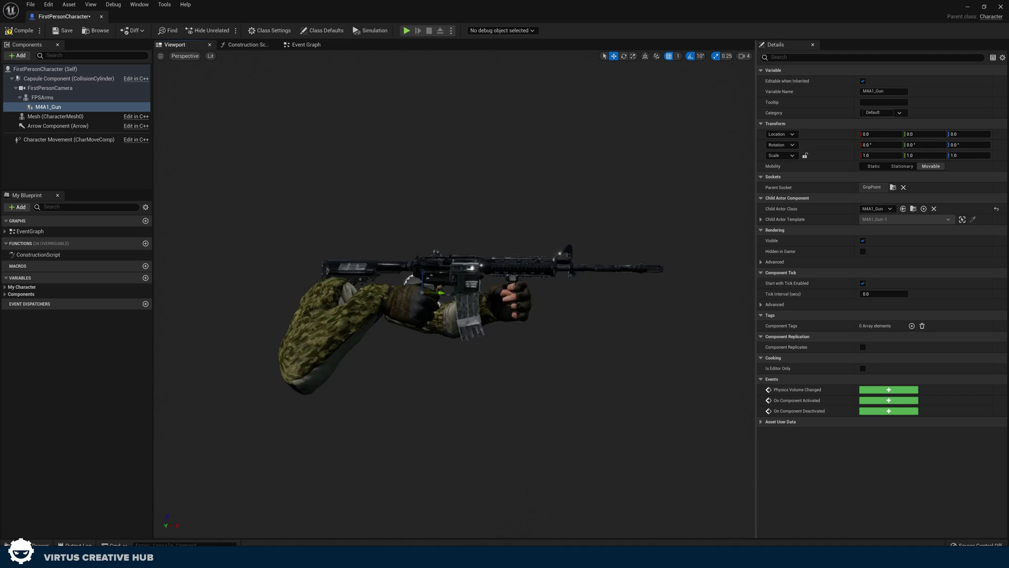
scroll(520, 219, "down", 4)
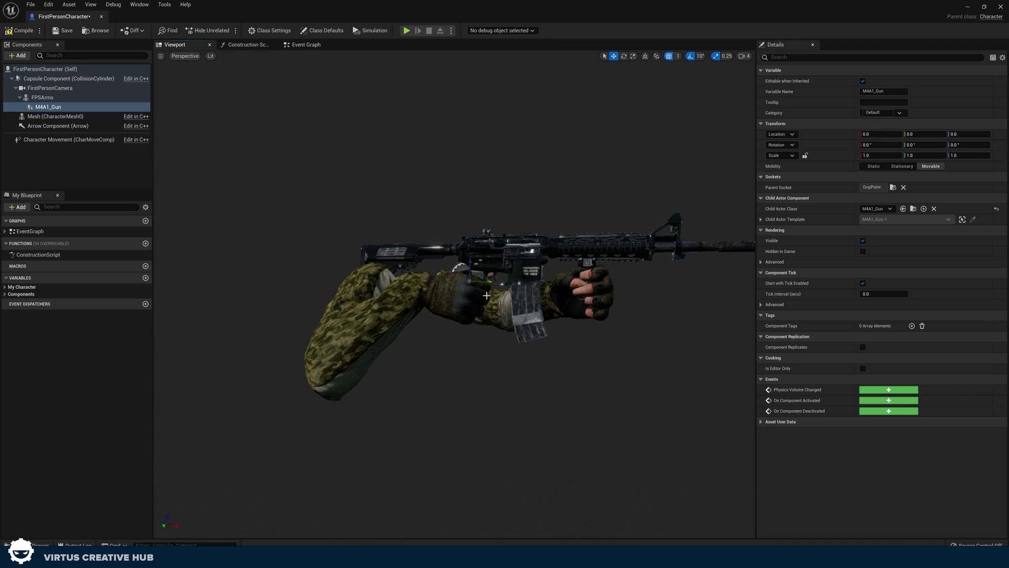
left_click_drag(489, 294, 458, 298, "alt")
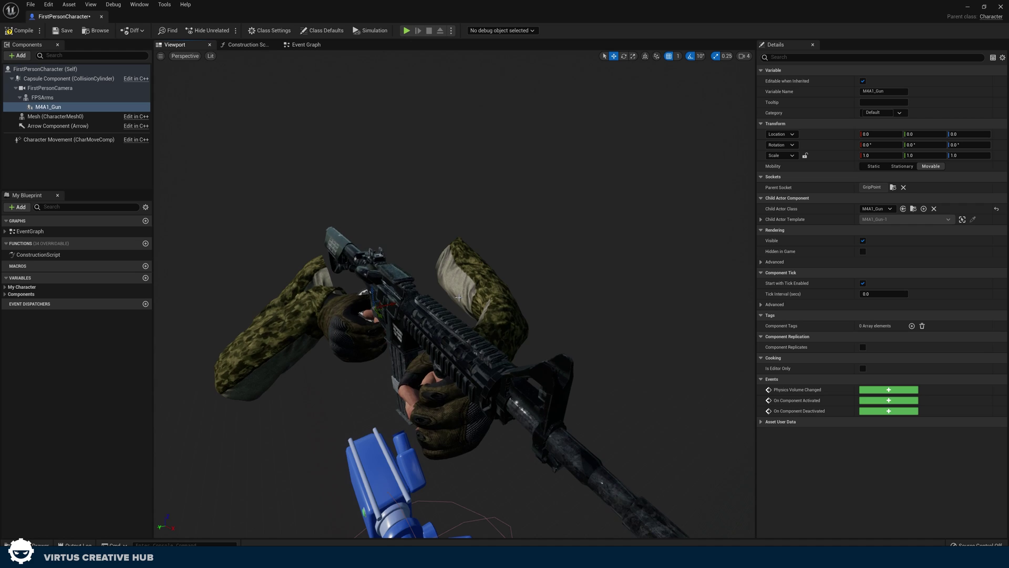
scroll(458, 297, "down", 4)
scroll(229, 181, "up", 1)
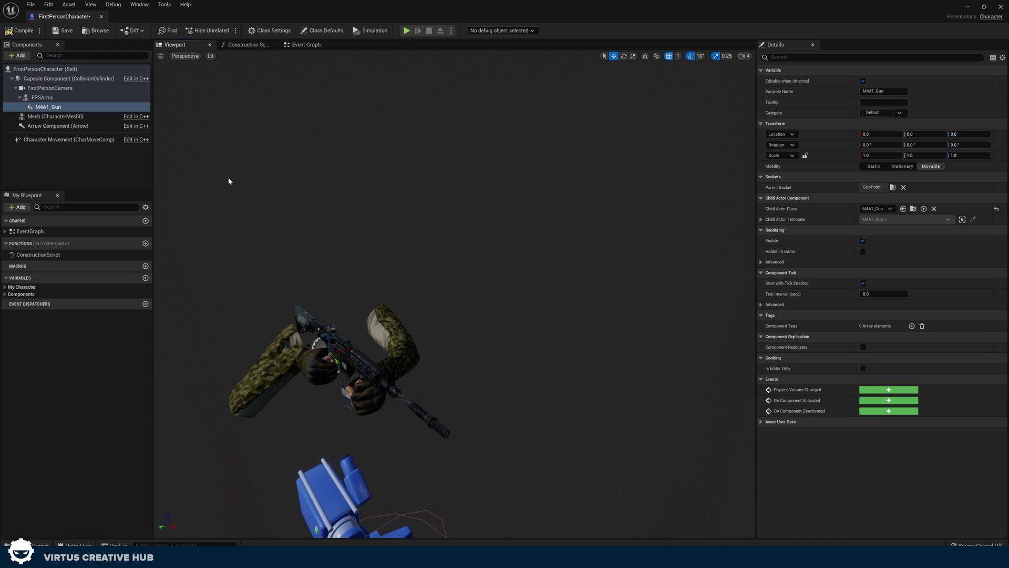
left_click_drag(392, 391, 403, 251, "alt")
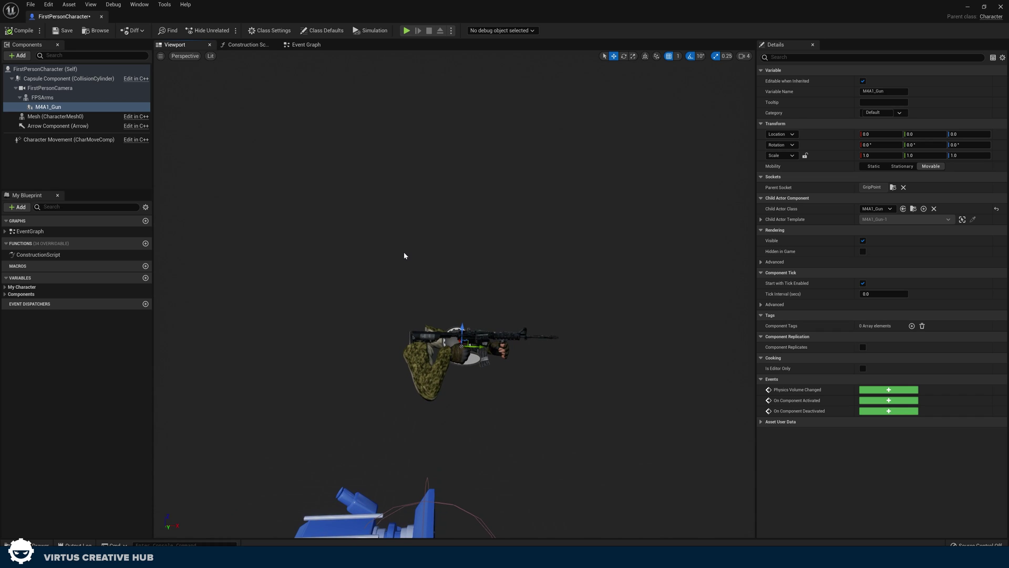
Drag FPSArms down to location 0, -4, -162 so the rifle-holding arms enter the camera view.
left_click(414, 359)
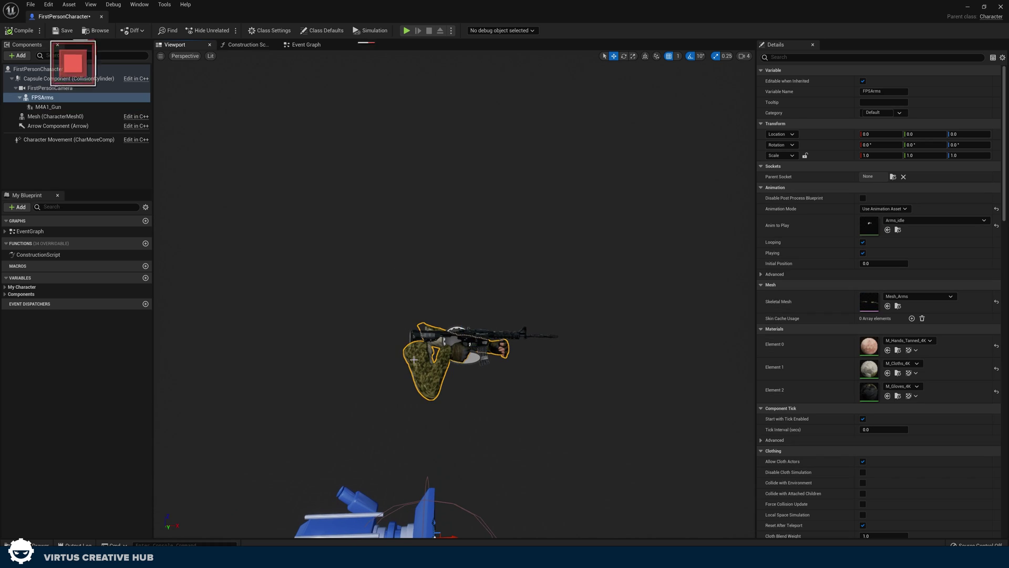
left_click_drag(473, 316, 450, 308, "alt")
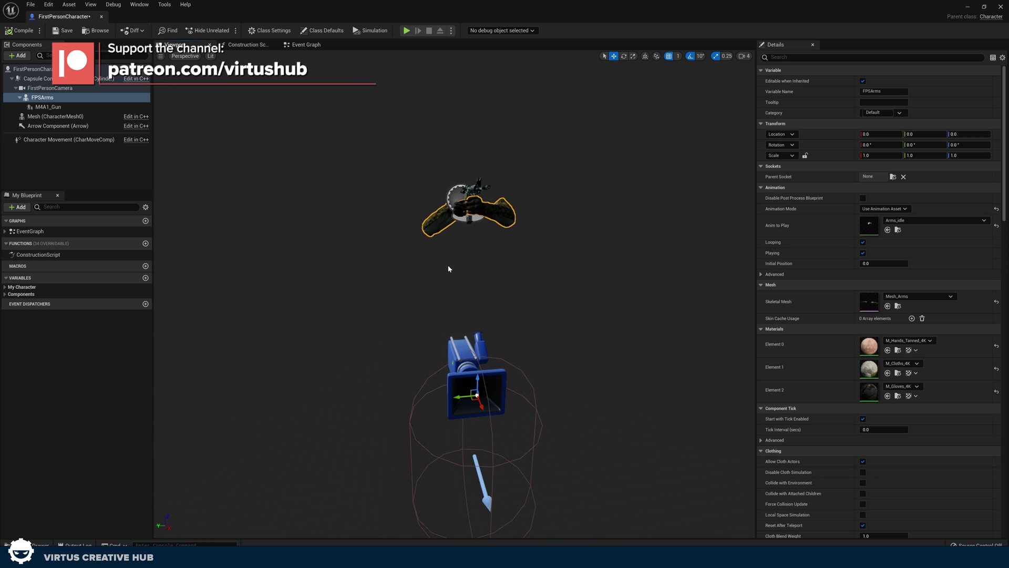
double_click(522, 8)
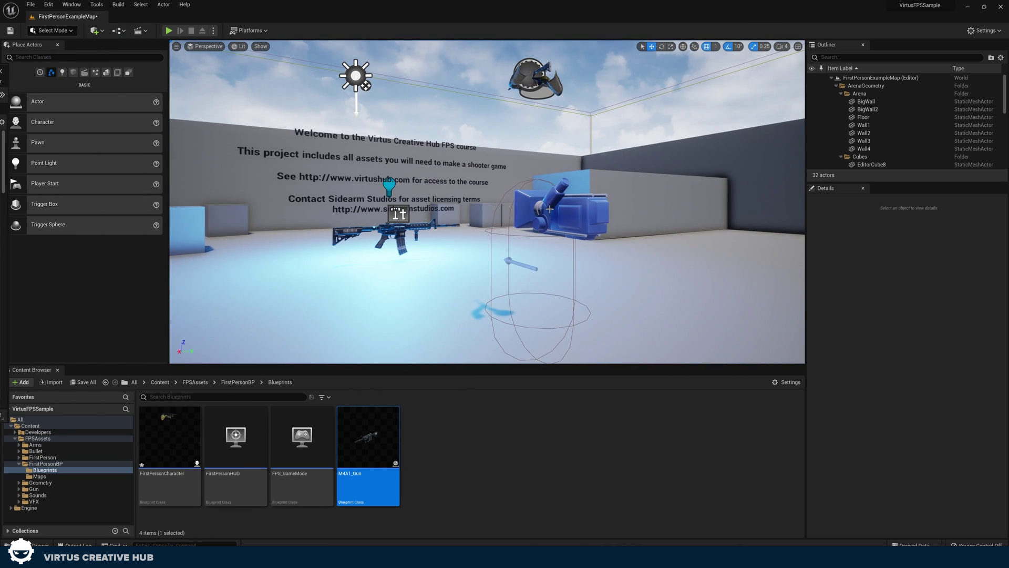
left_click(561, 224)
key("f")
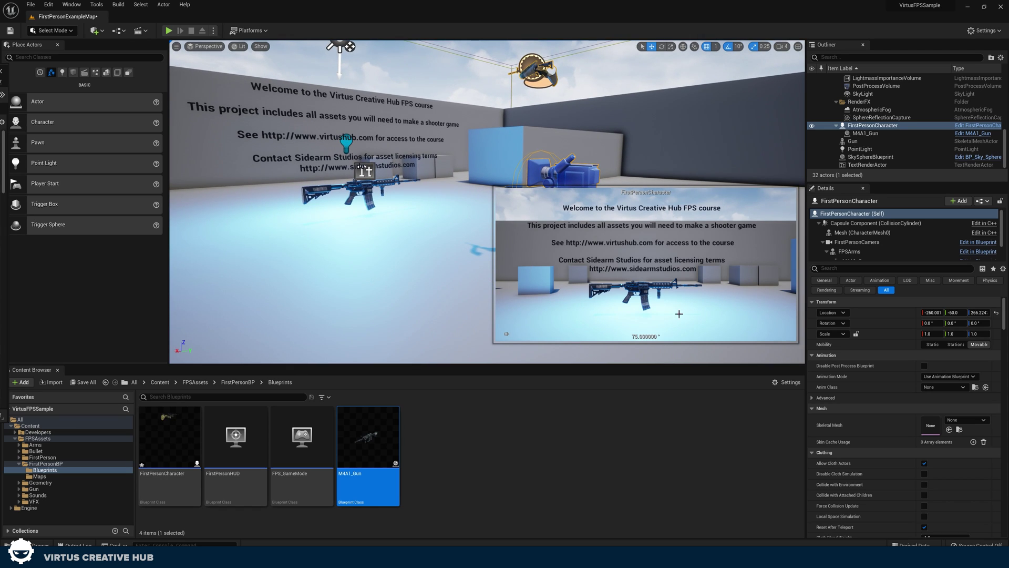
key("ctrl+e")
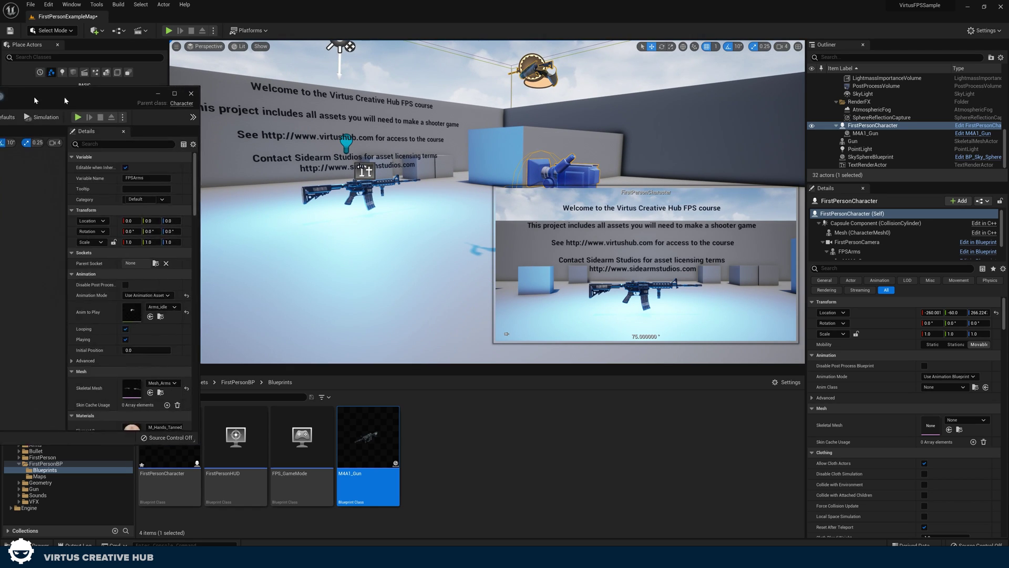
left_click_drag(355, 43, 359, 44)
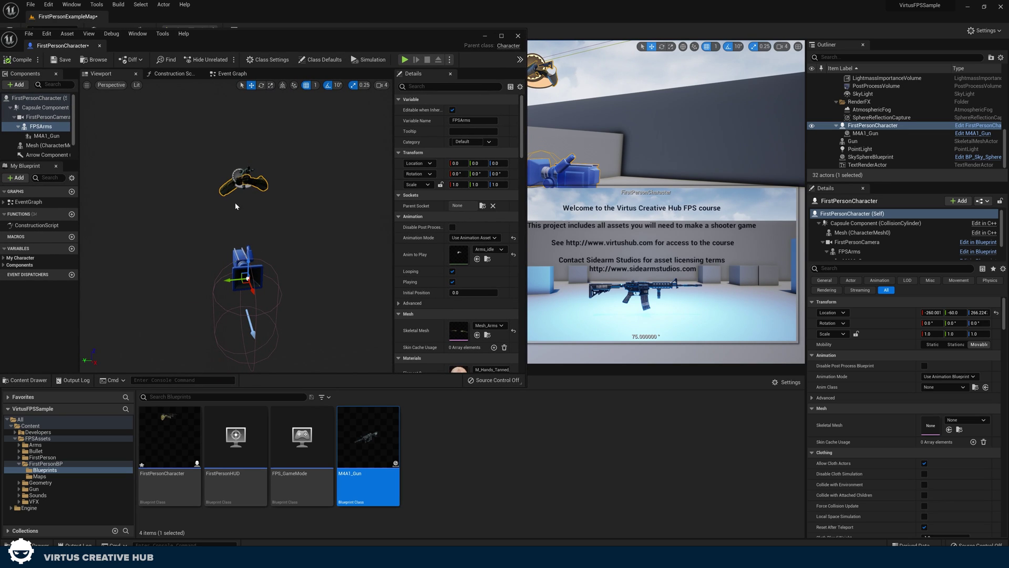
left_click_drag(248, 256, 233, 359)
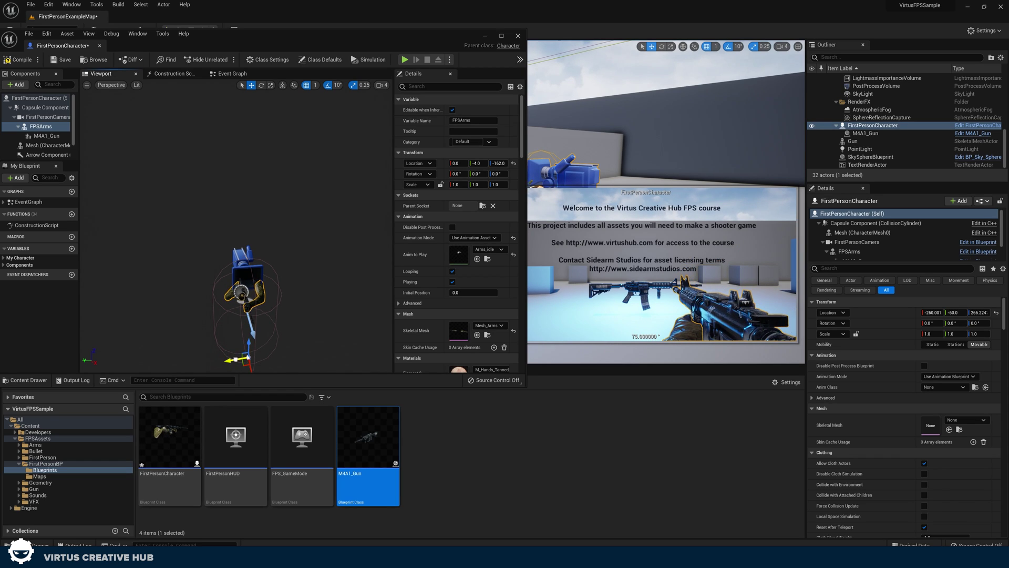
Minimize the FirstPersonCharacter Blueprint editor to show the running game with the arms holding the M4A1.
left_click(484, 37)
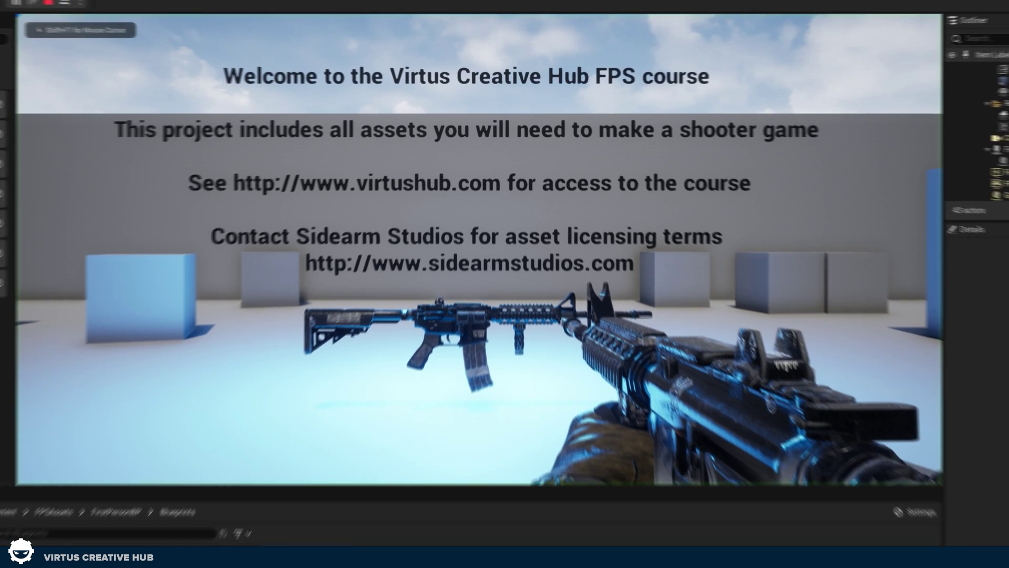